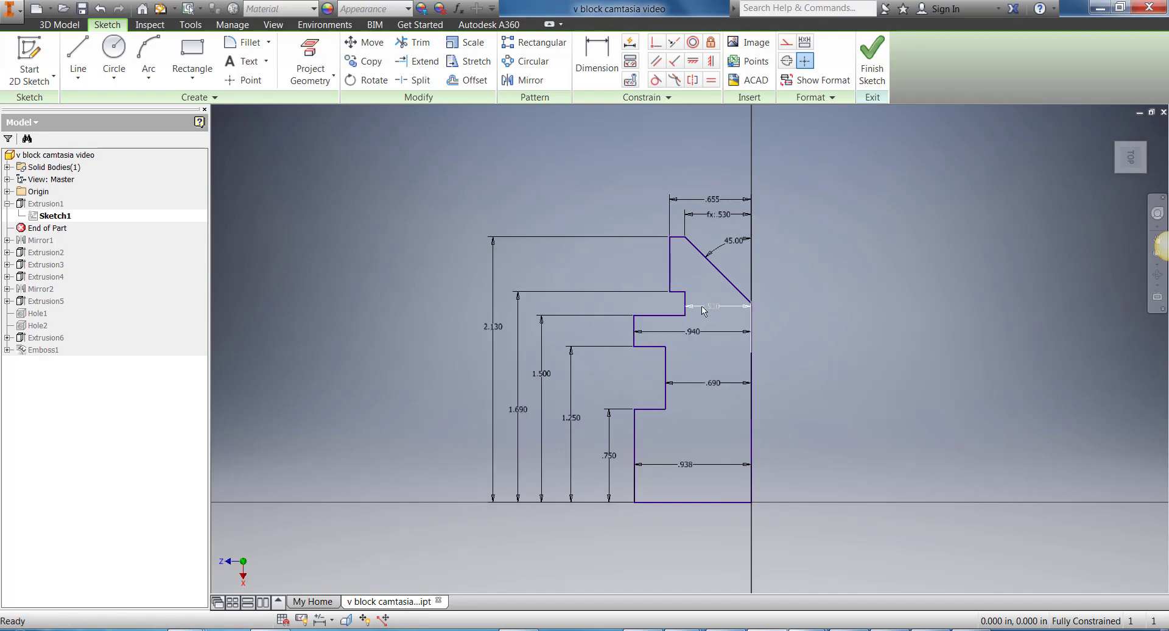
# Step: Finish editing the base profile sketch and review the extrude settings of Extrusion1
pyautogui.click(873, 59)
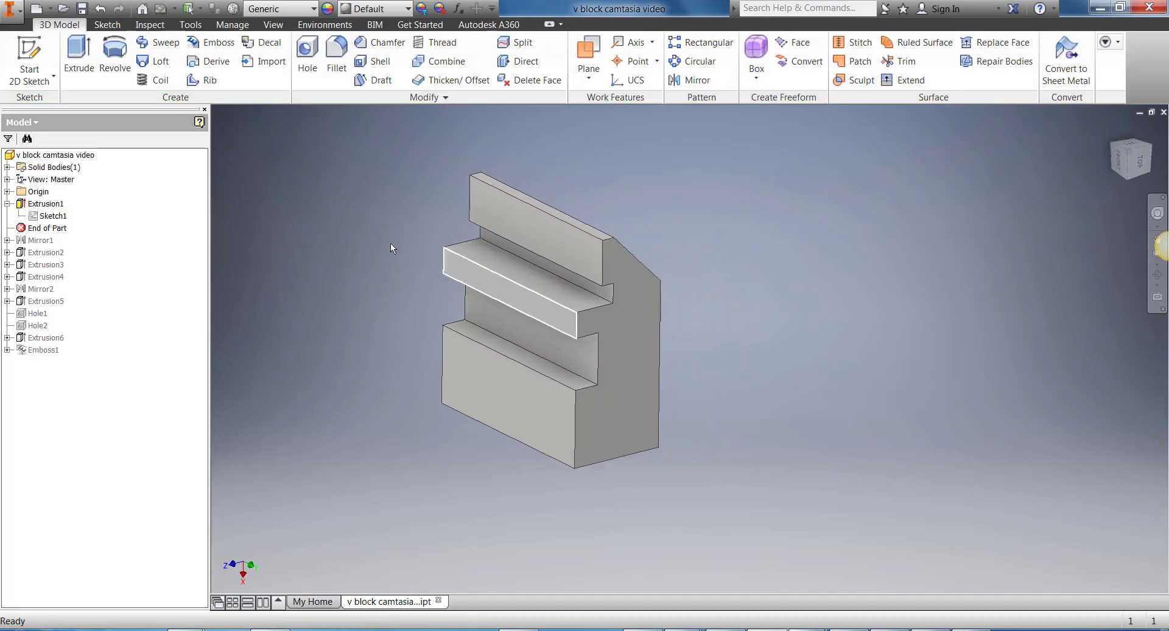
pyautogui.rightClick(43, 203)
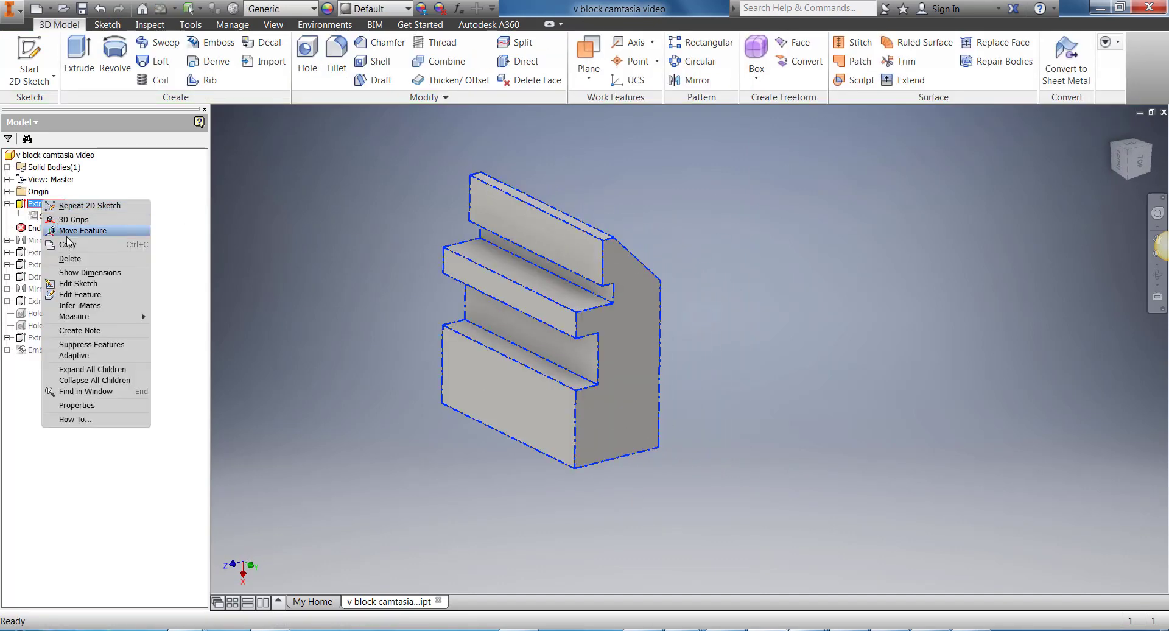
pyautogui.click(90, 296)
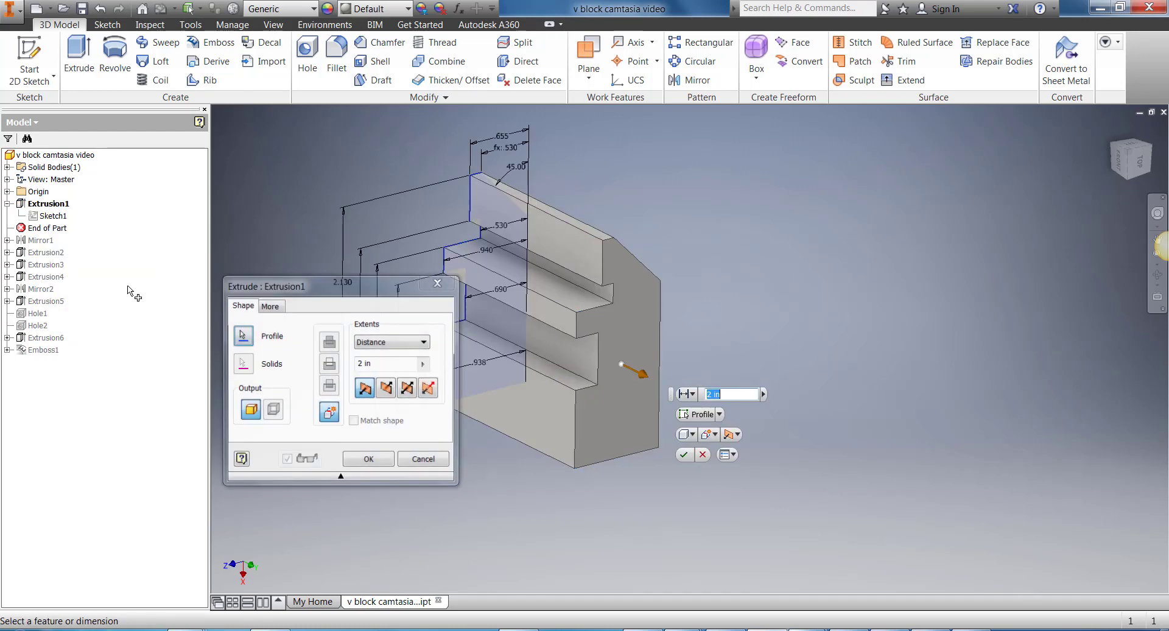
pyautogui.click(369, 460)
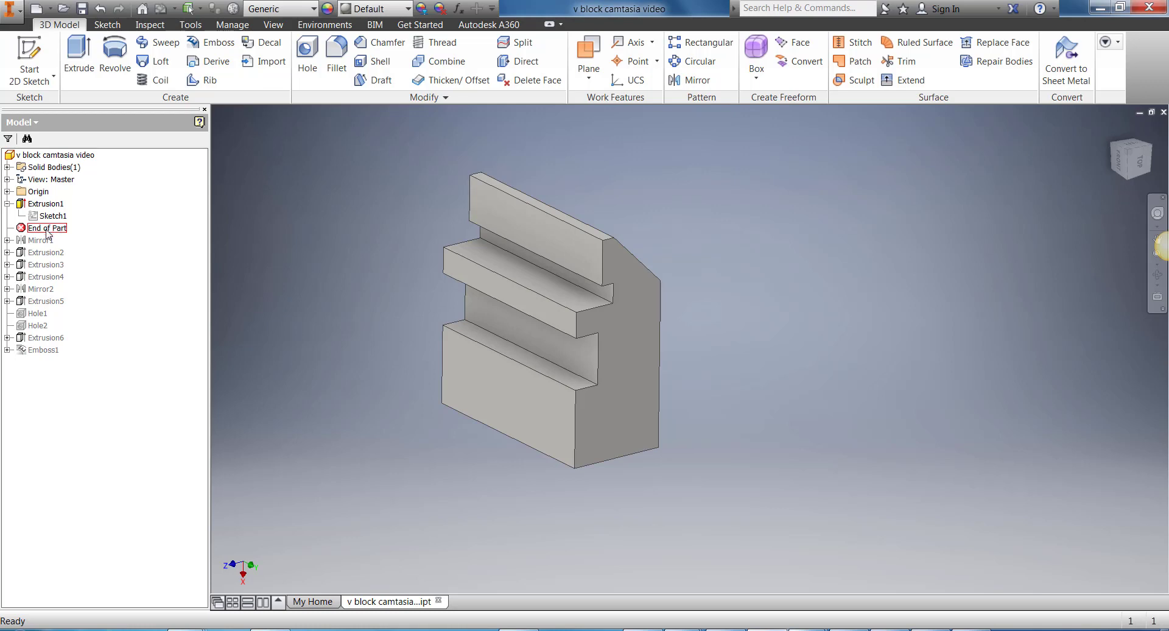
# Step: Move the End of Part marker below Mirror1 and review that mirror's feature and plane selections
pyautogui.moveTo(47, 230); pyautogui.dragTo(48, 242)
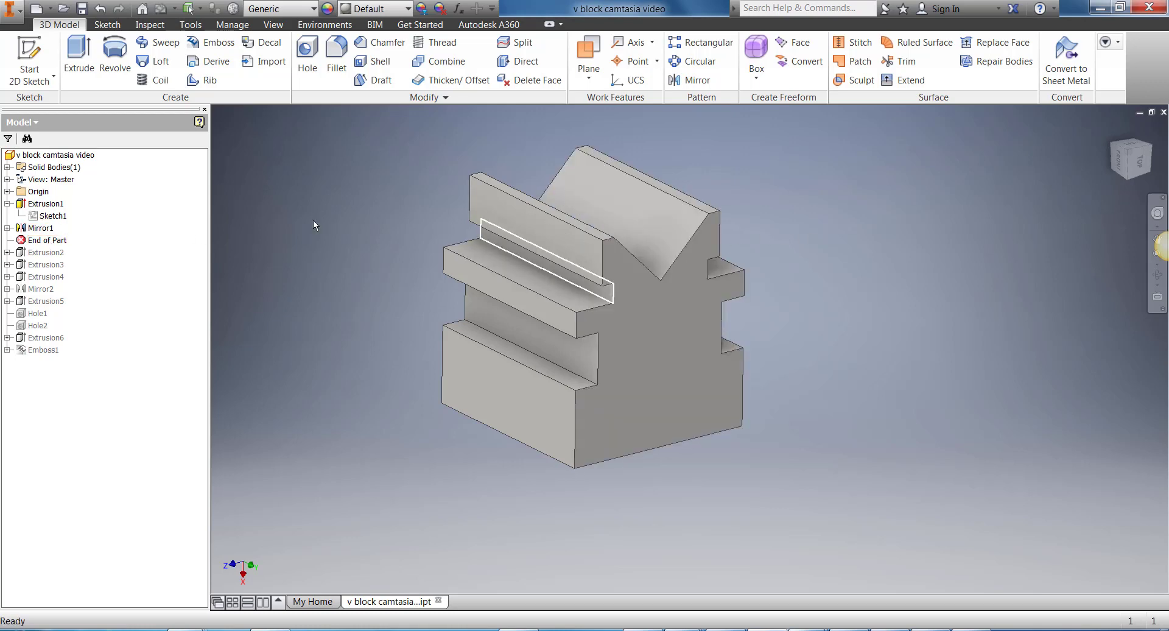
pyautogui.rightClick(40, 229)
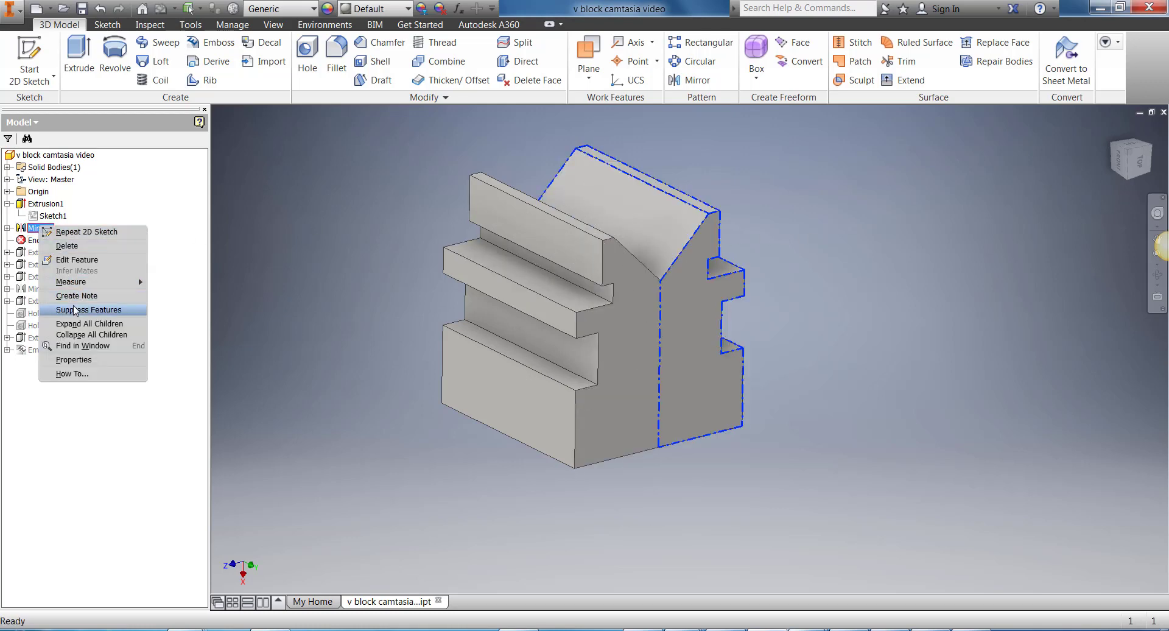
pyautogui.click(75, 260)
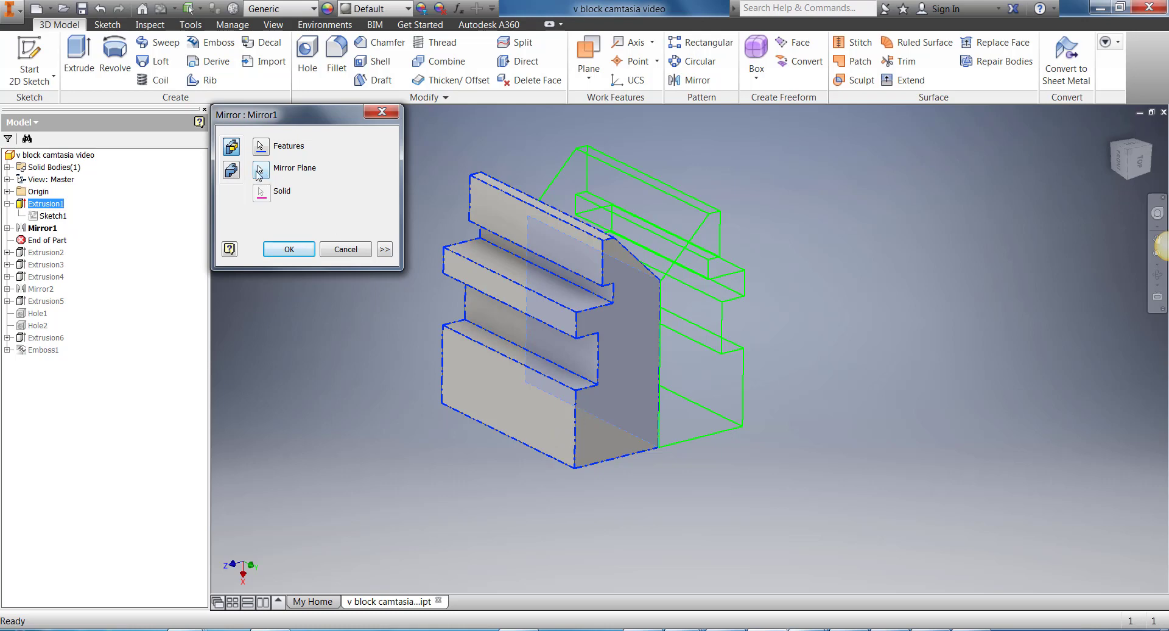
pyautogui.click(260, 170)
pyautogui.keyDown('shift'); pyautogui.moveTo(547, 316); pyautogui.dragTo(551, 314, button='middle'); pyautogui.keyUp('shift')
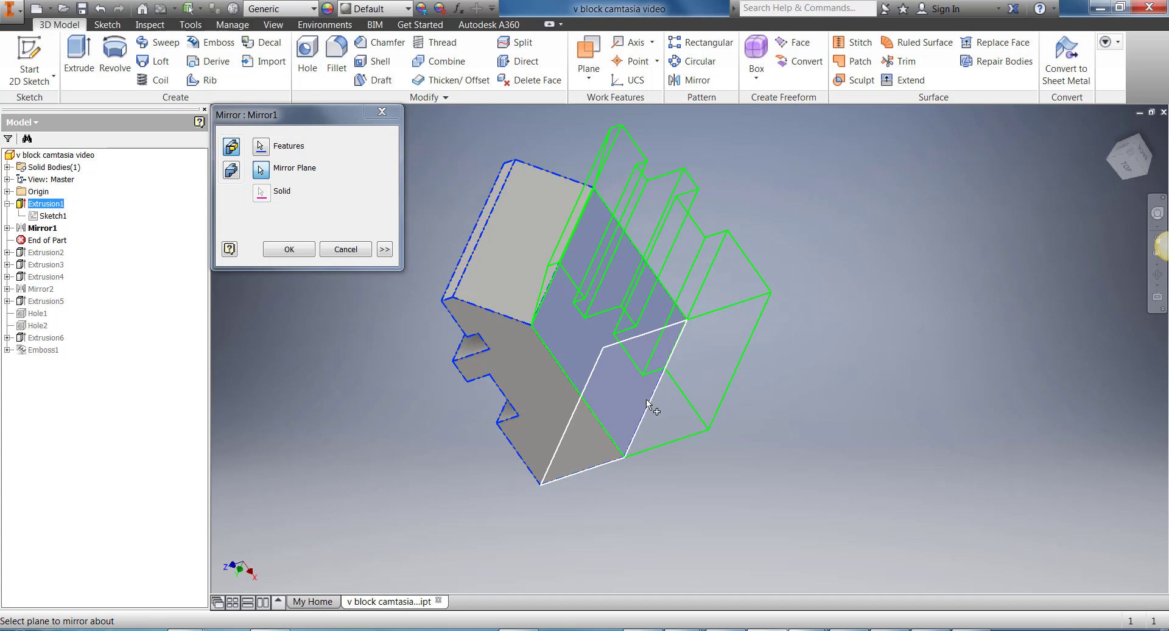
pyautogui.click(289, 249)
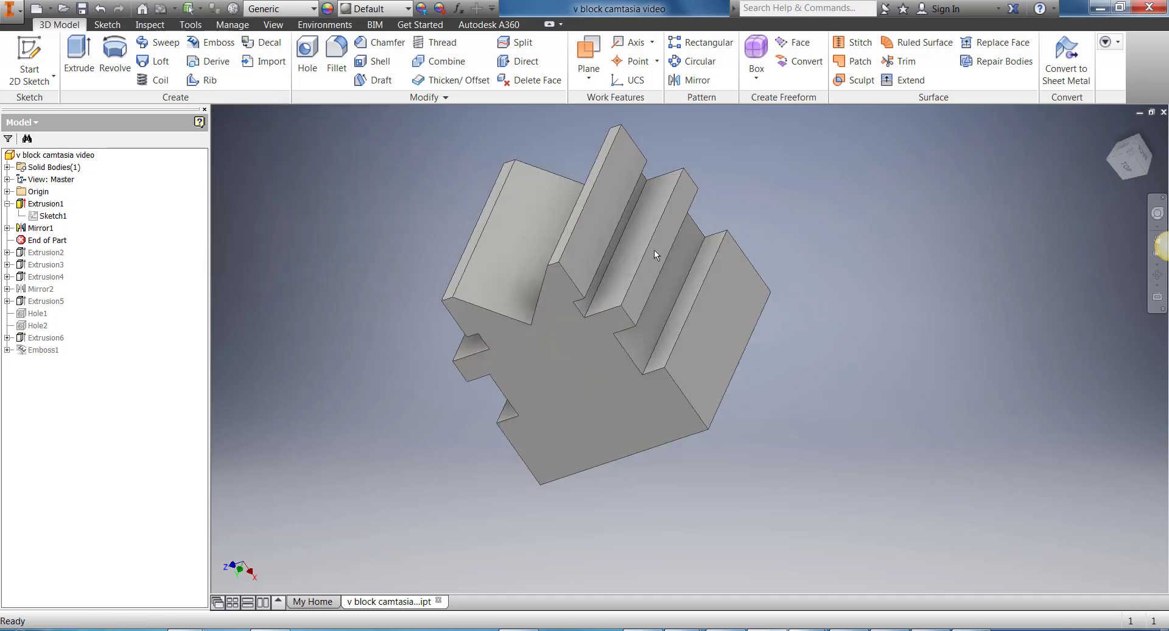
pyautogui.moveTo(1122, 163); pyautogui.dragTo(1109, 171)
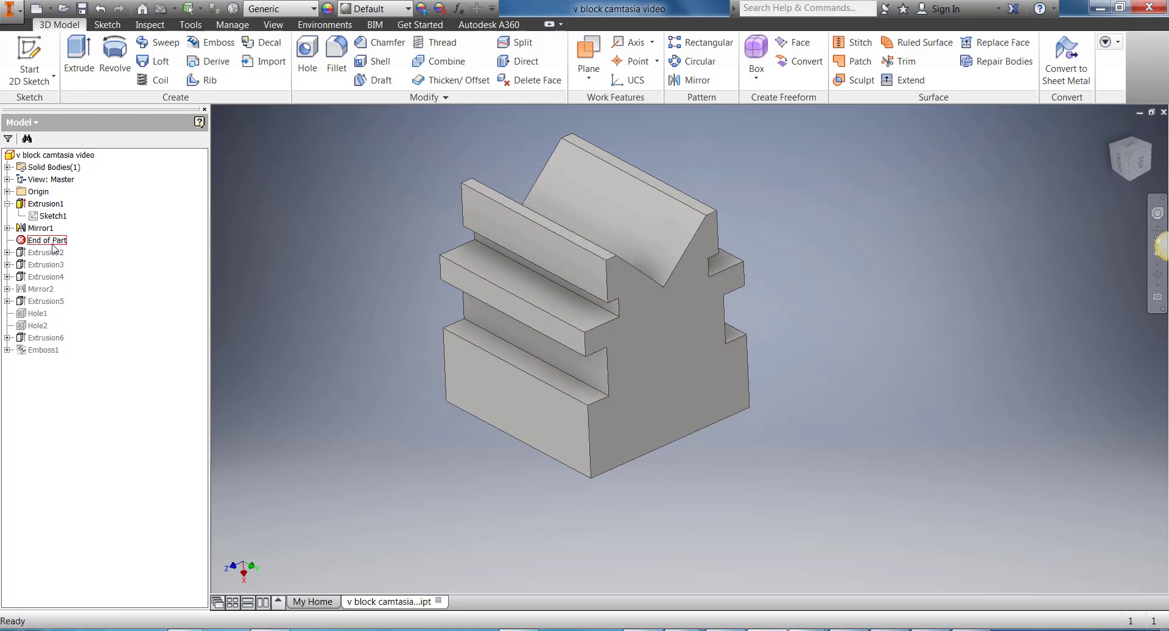
# Step: Move the End of Part marker below Extrusion2 and open Sketch2 for editing
pyautogui.moveTo(51, 241); pyautogui.dragTo(49, 260)
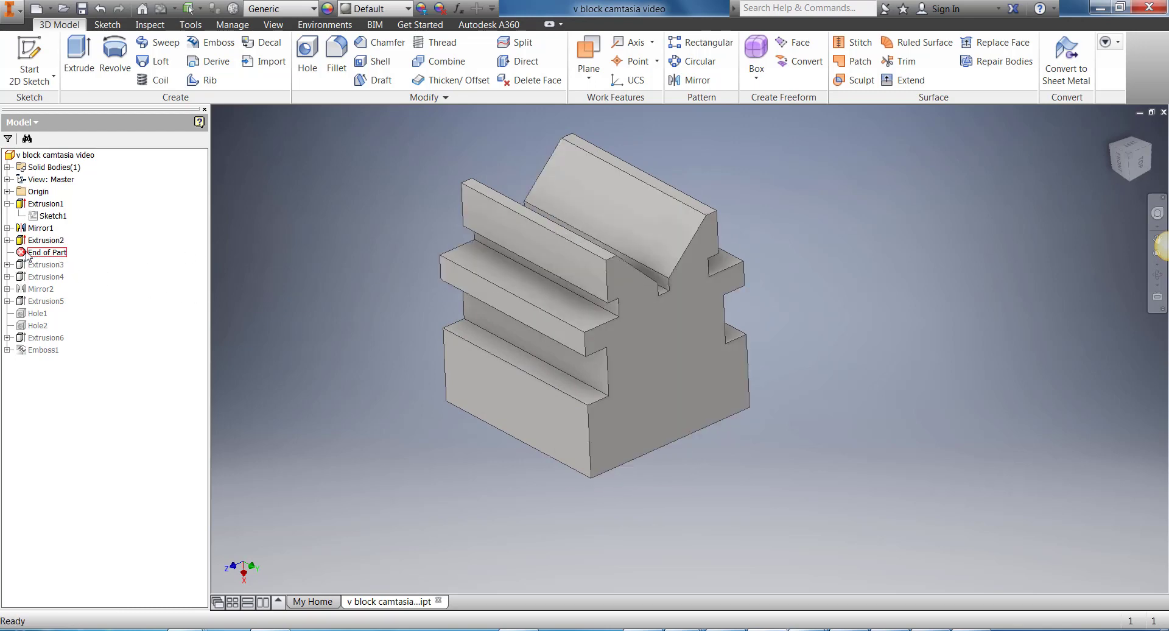
pyautogui.click(7, 240)
pyautogui.rightClick(48, 258)
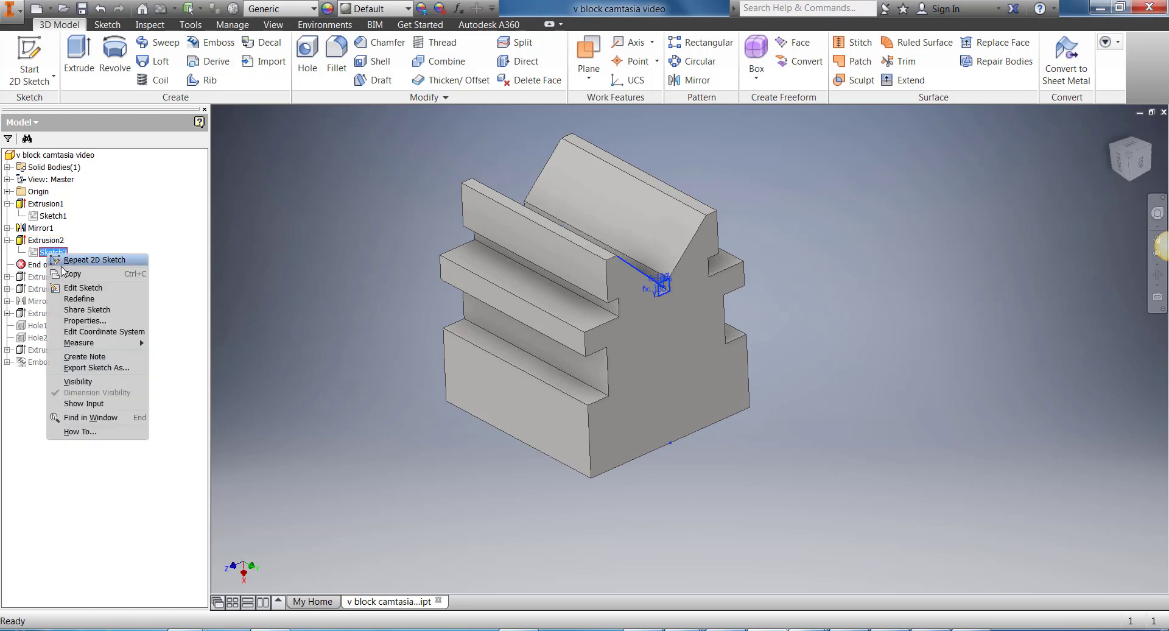
pyautogui.click(80, 288)
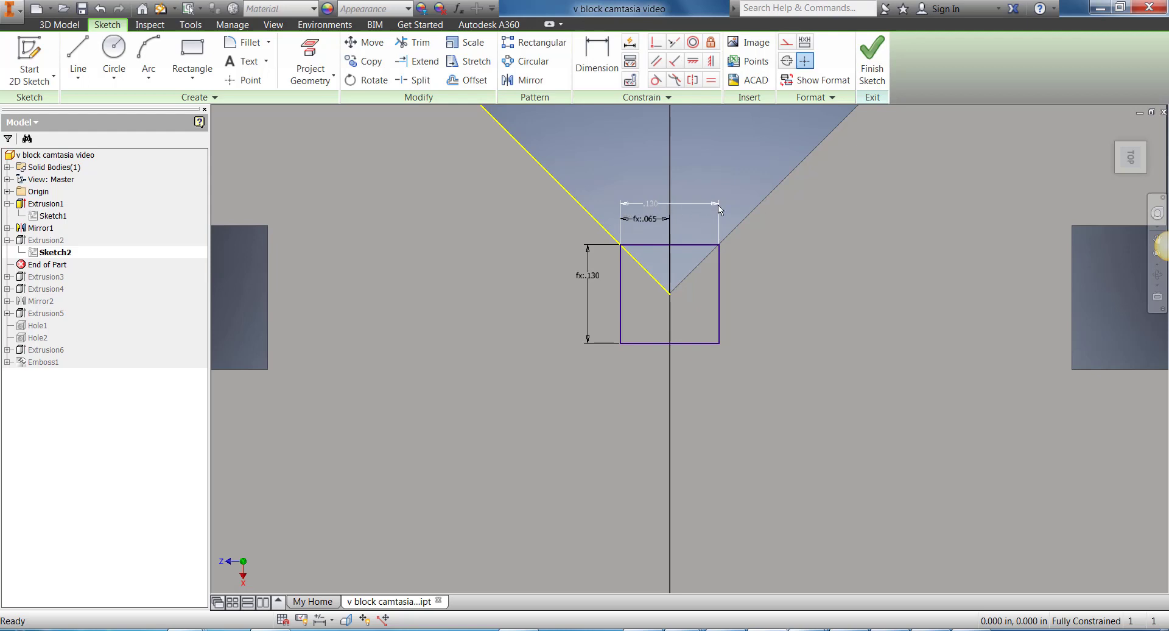
# Step: Set the small square's height equal to its width by referencing the width dimension d16
pyautogui.doubleClick(589, 275)
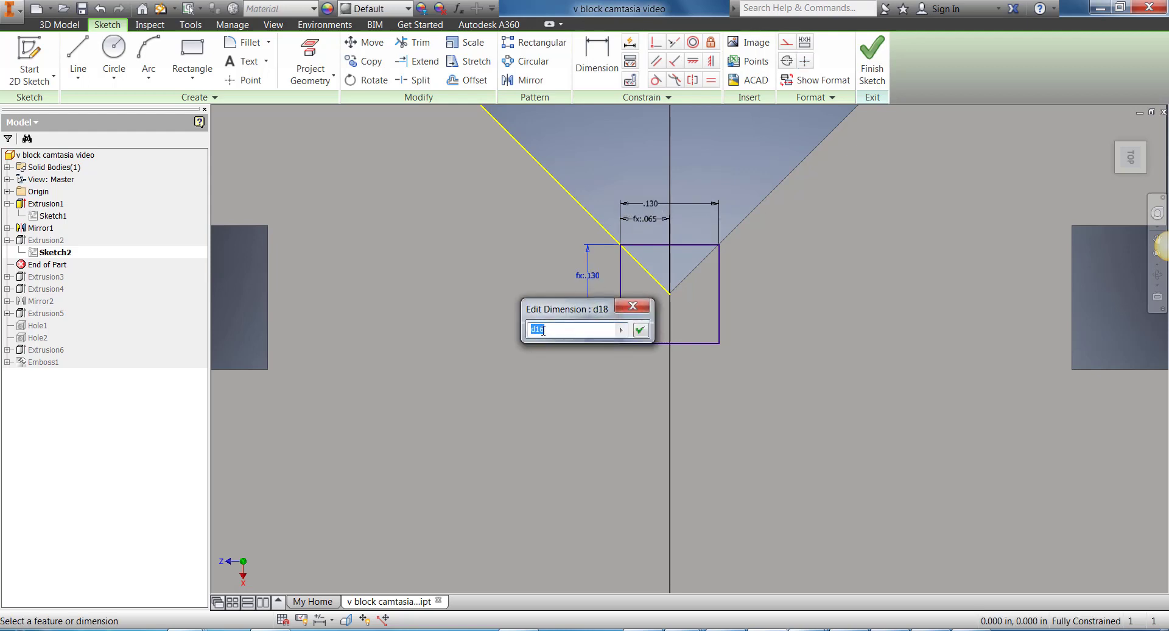
pyautogui.click(654, 205)
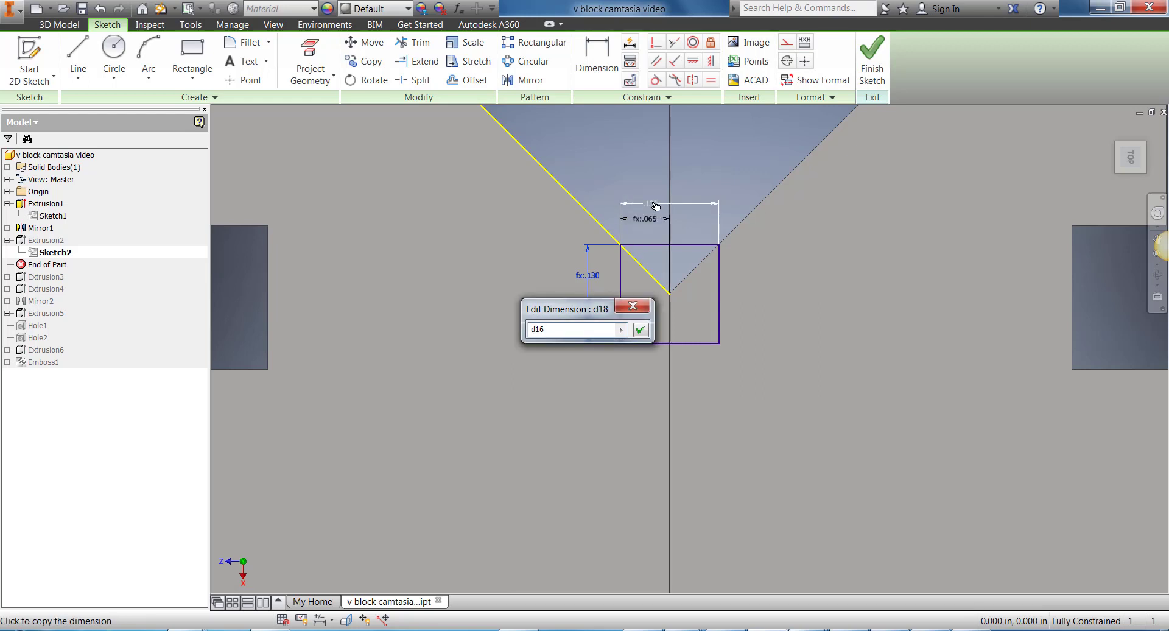
pyautogui.click(637, 329)
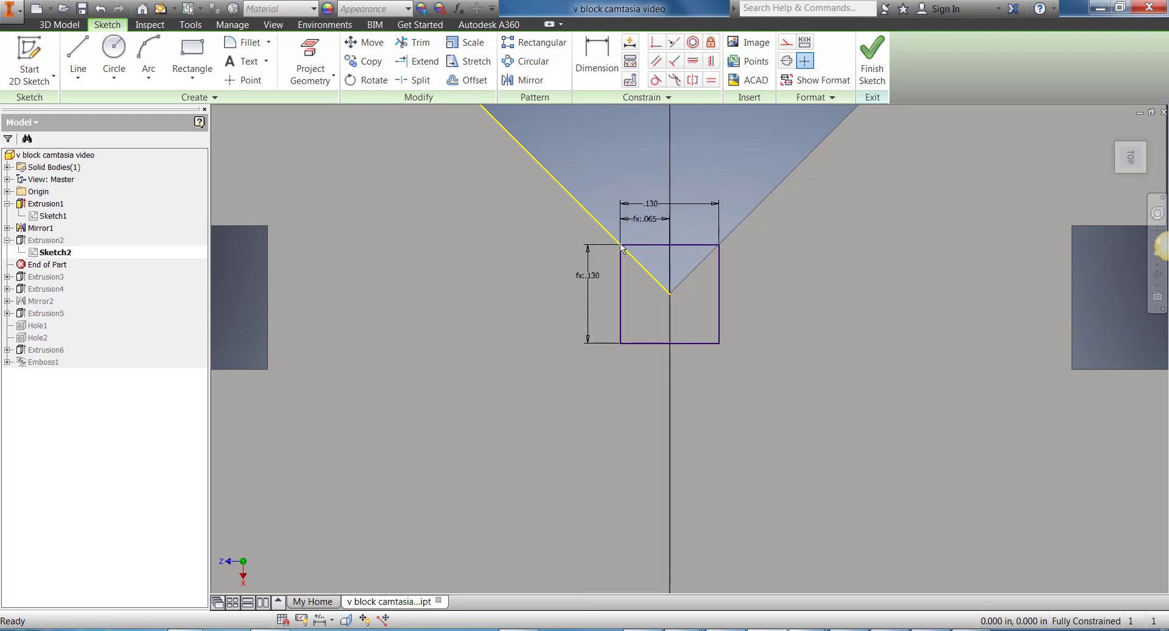
# Step: Inspect the equation of the square's half-width dimension without changing it and finish the sketch
pyautogui.click(650, 222)
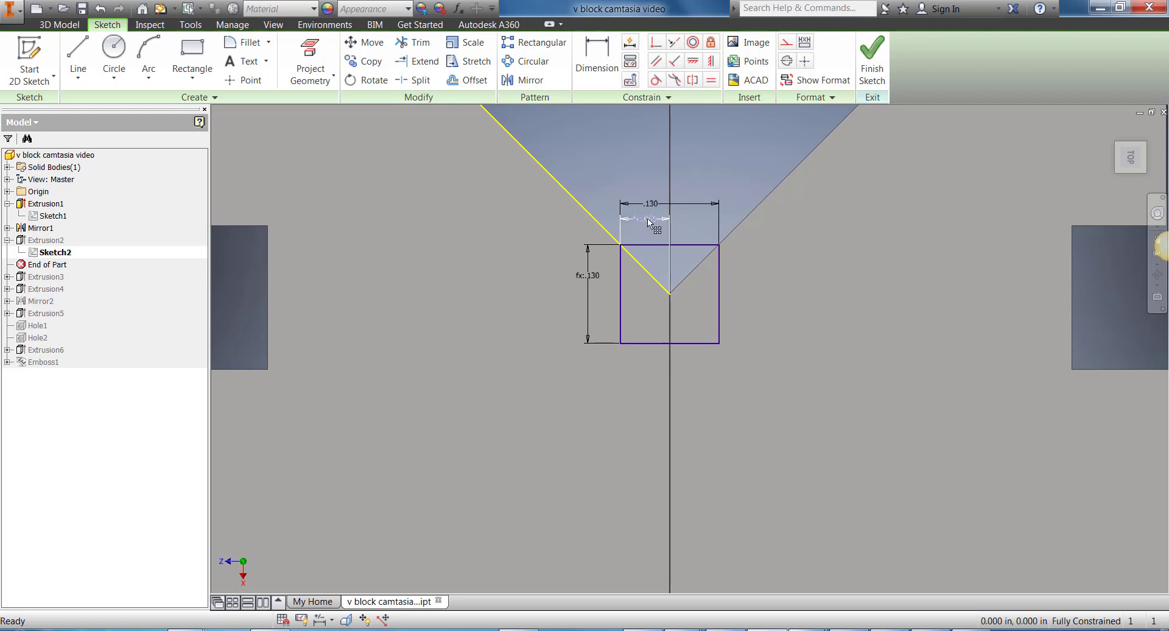
pyautogui.doubleClick(650, 222)
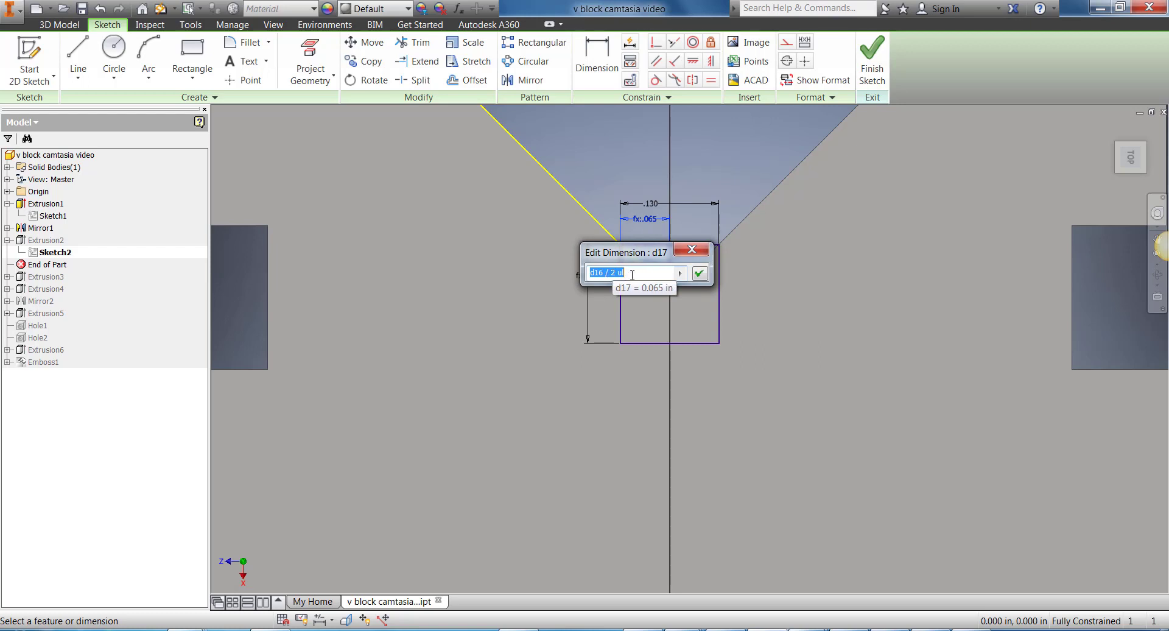
pyautogui.click(694, 252)
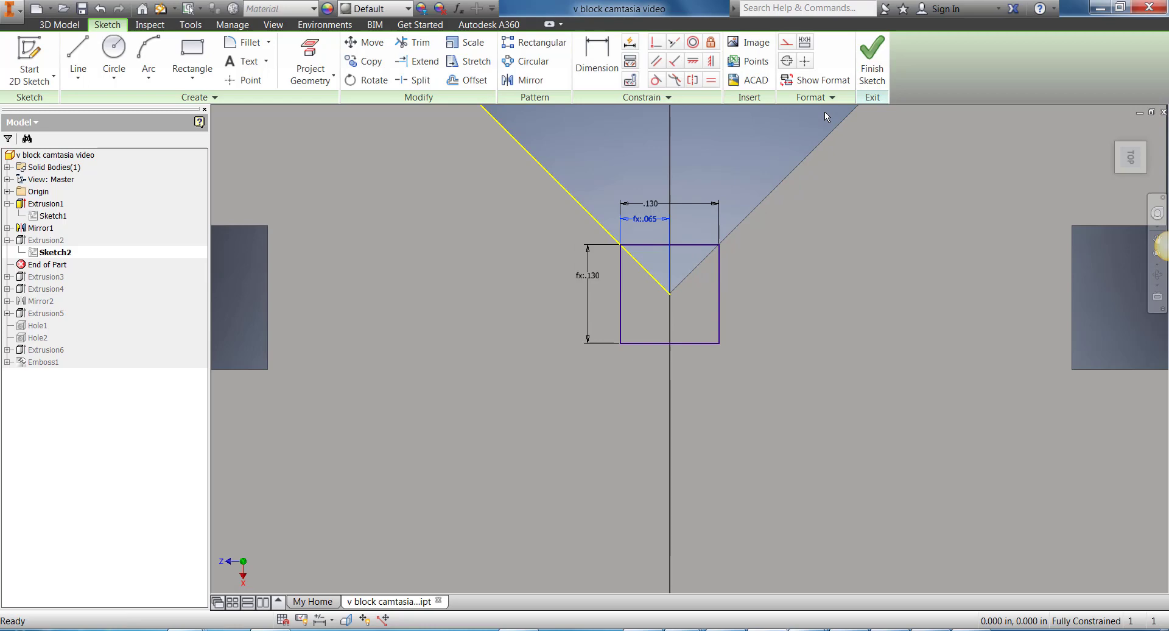
pyautogui.click(865, 63)
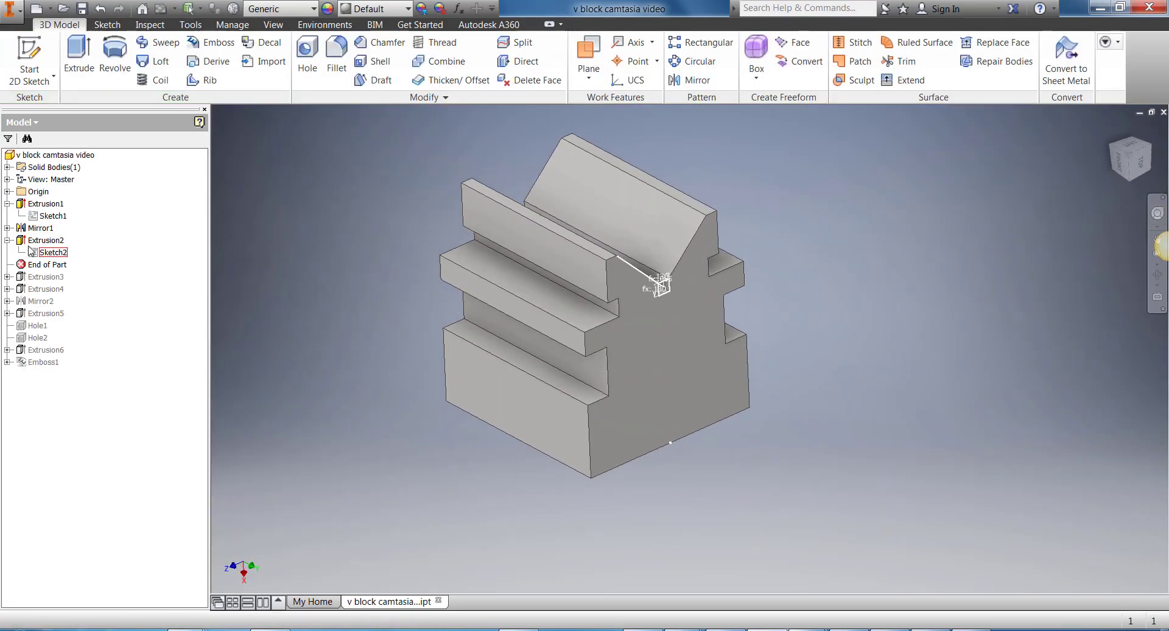
# Step: Try the All extent on the Extrusion2 cut and return it to the 2 in Distance extent
pyautogui.click(33, 241)
pyautogui.rightClick(33, 241)
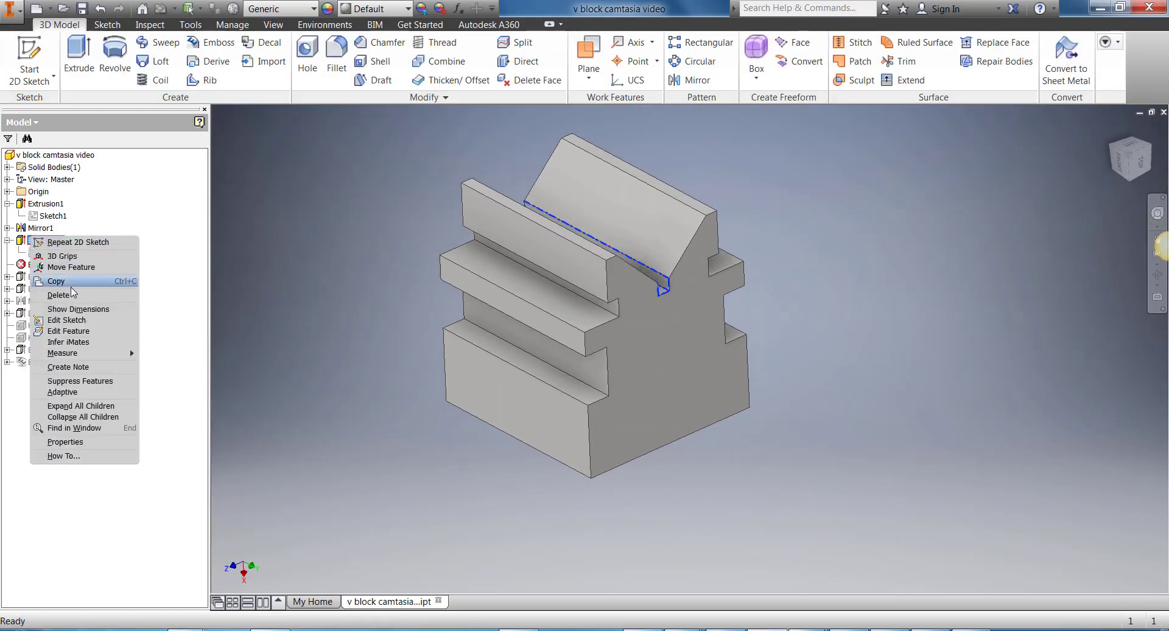
pyautogui.click(78, 335)
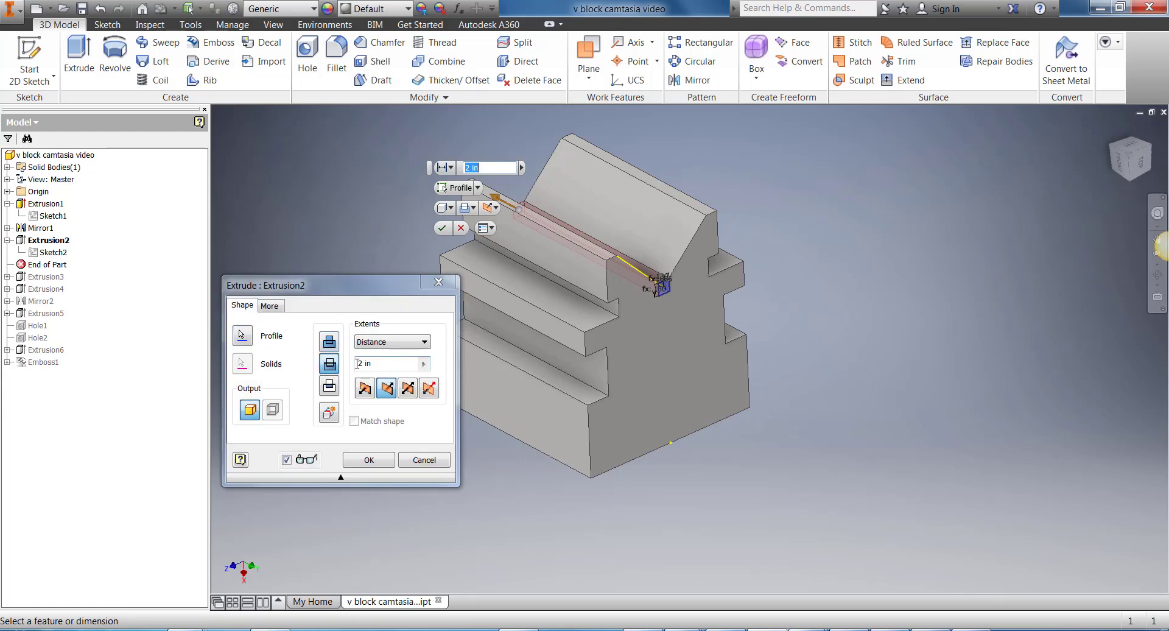
pyautogui.click(400, 343)
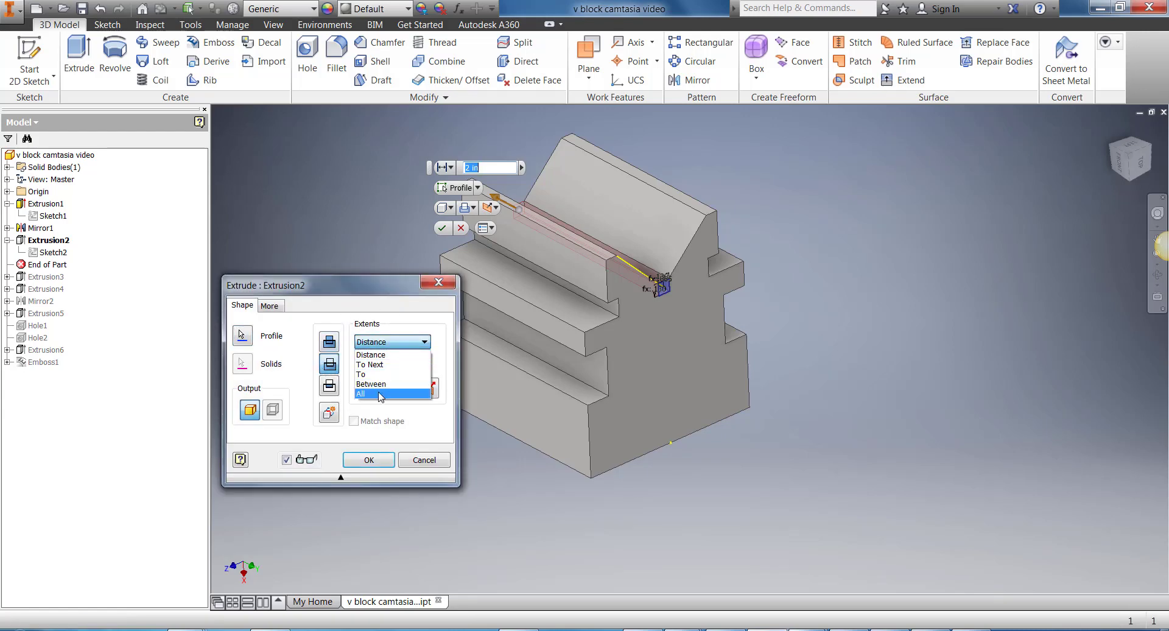
pyautogui.click(384, 392)
pyautogui.click(410, 336)
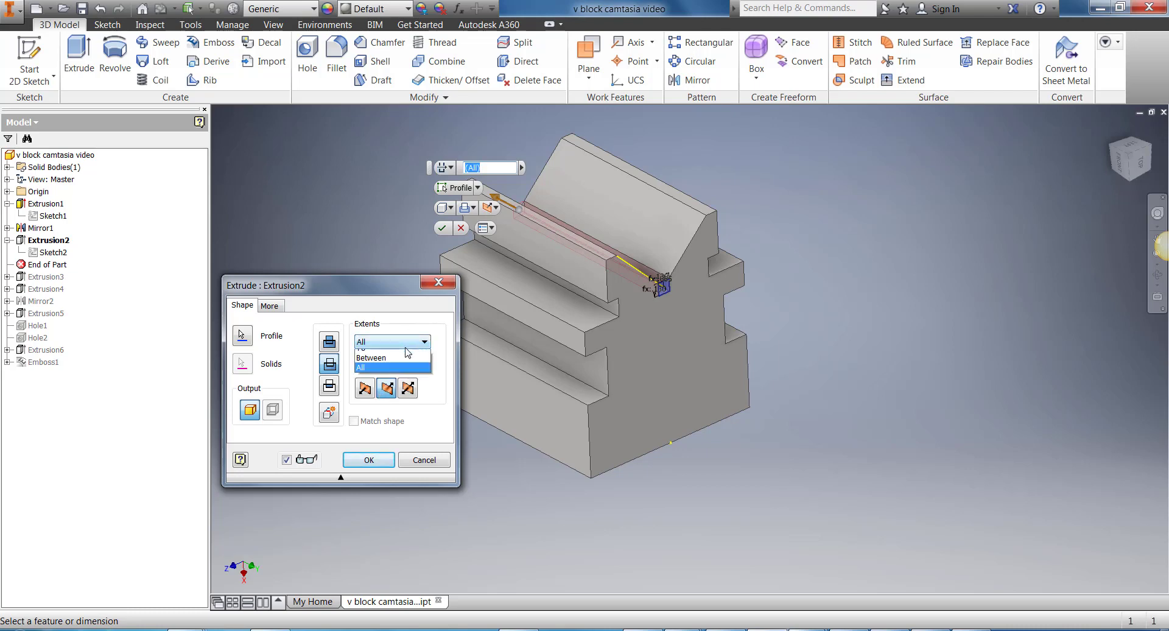
pyautogui.click(389, 354)
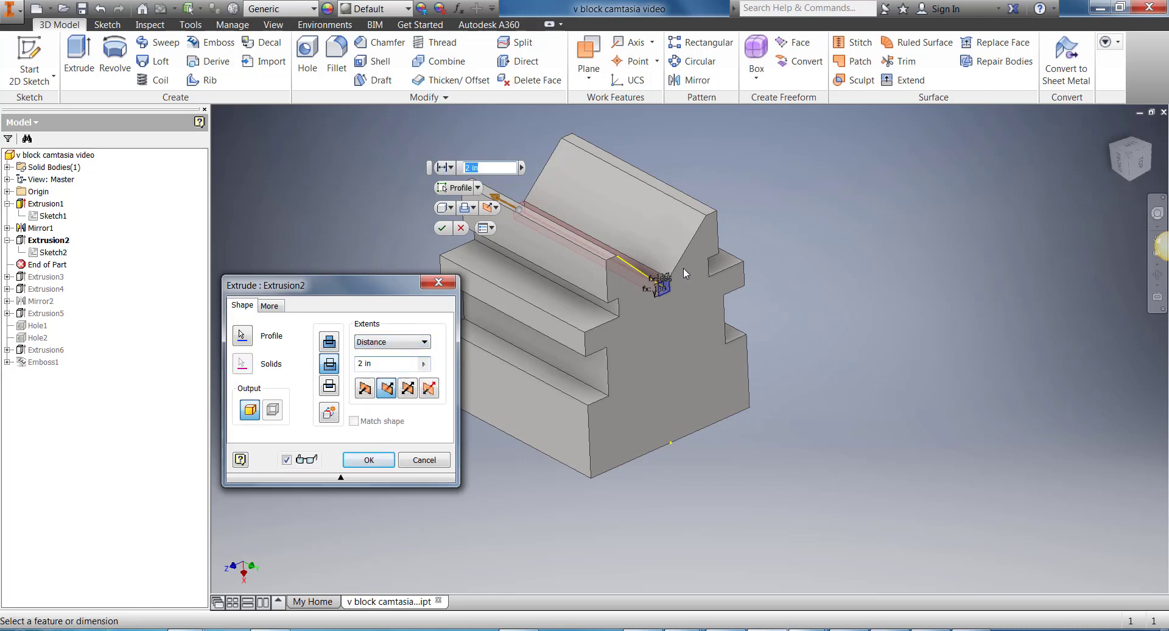
pyautogui.click(362, 460)
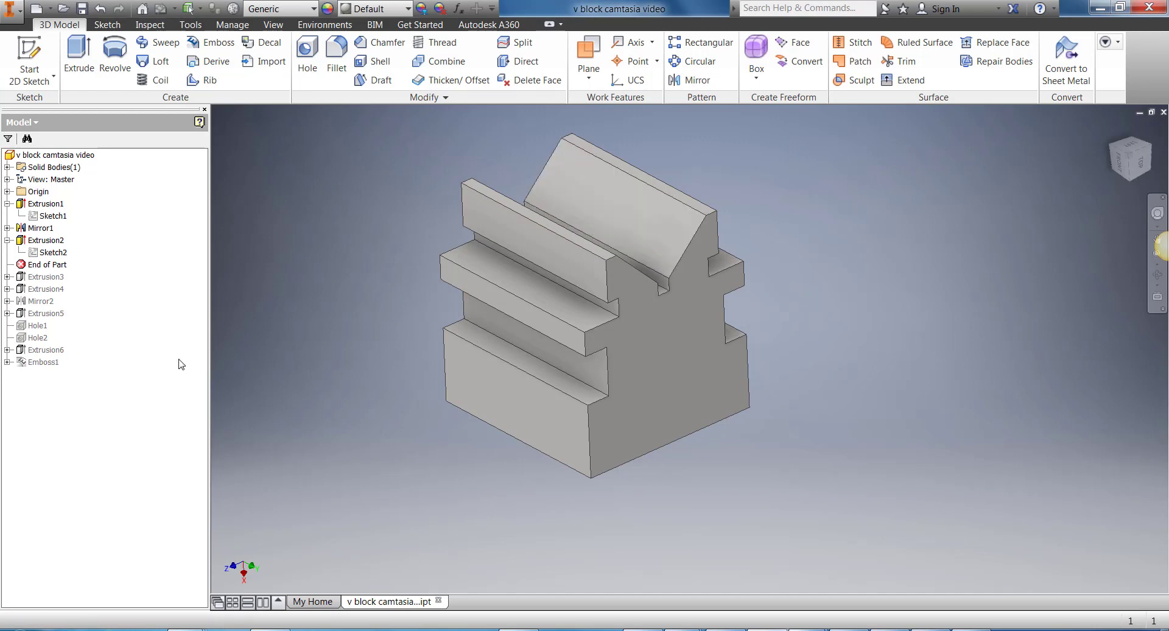
# Step: Move the End of Part marker below Extrusion3 and open Sketch3 for editing
pyautogui.moveTo(51, 267); pyautogui.dragTo(52, 284)
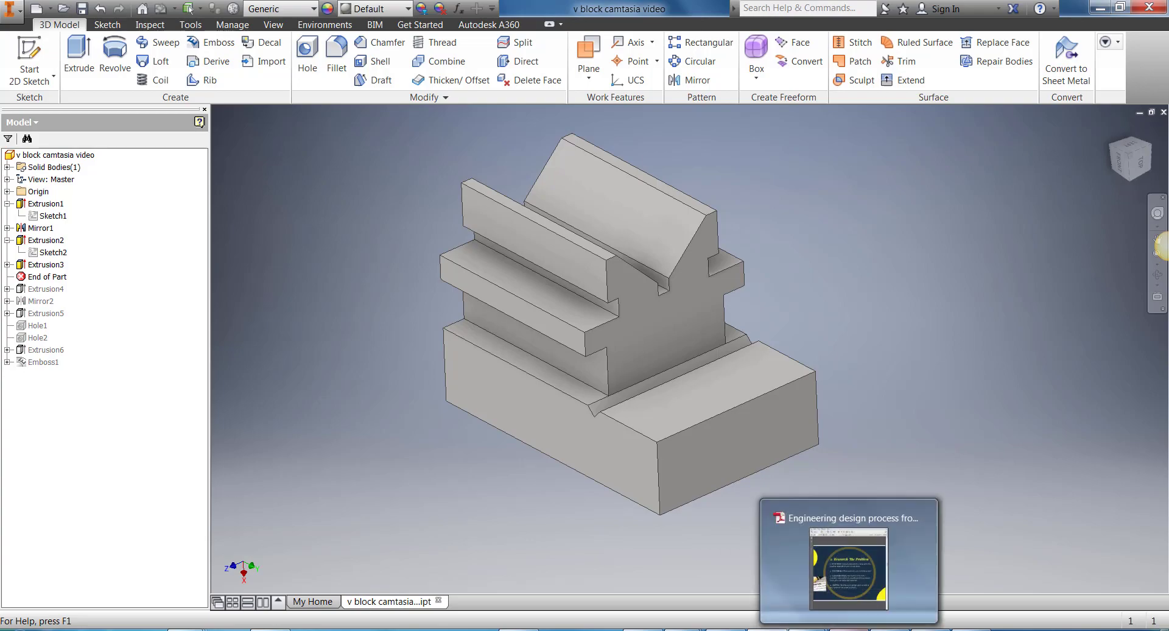
pyautogui.click(865, 627)
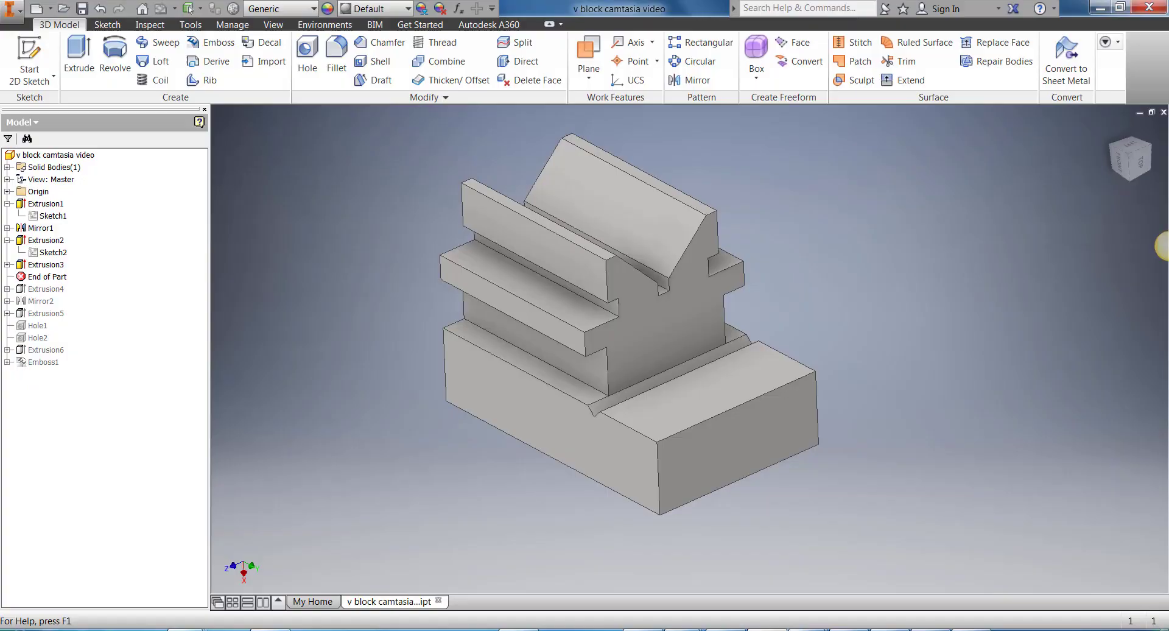
pyautogui.click(7, 264)
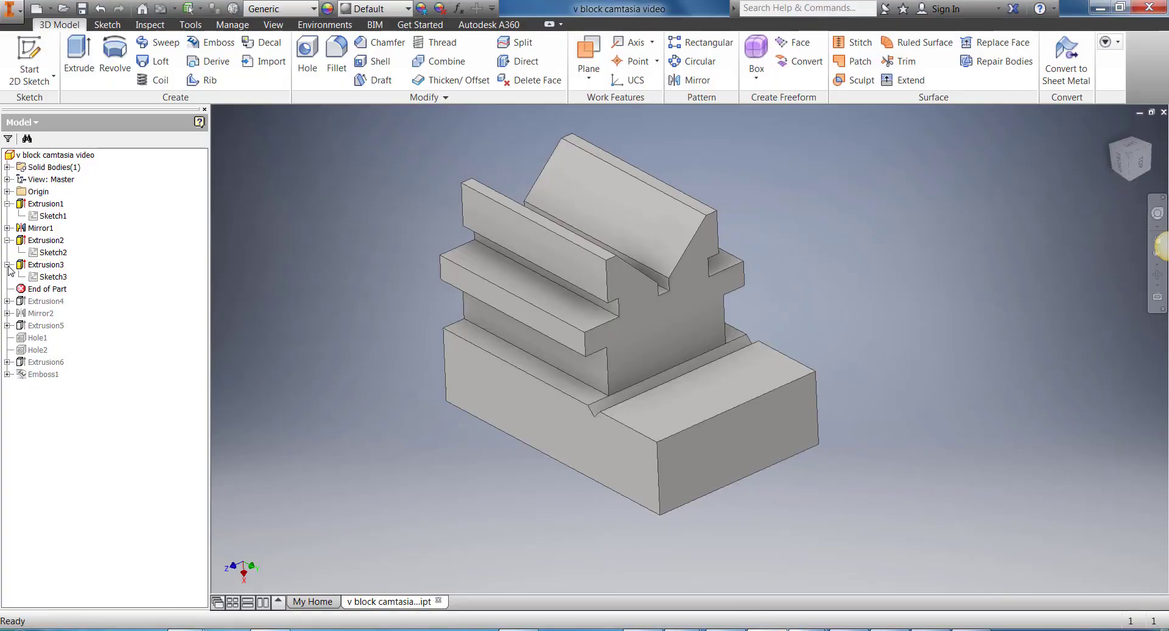
pyautogui.click(51, 276)
pyautogui.rightClick(48, 280)
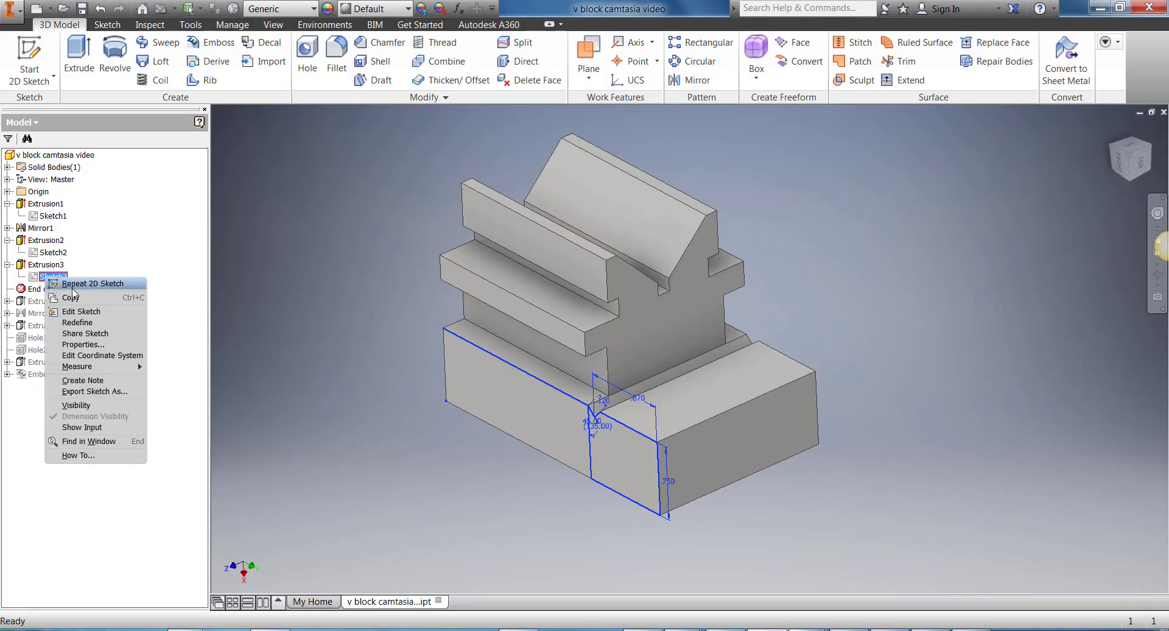
pyautogui.click(81, 311)
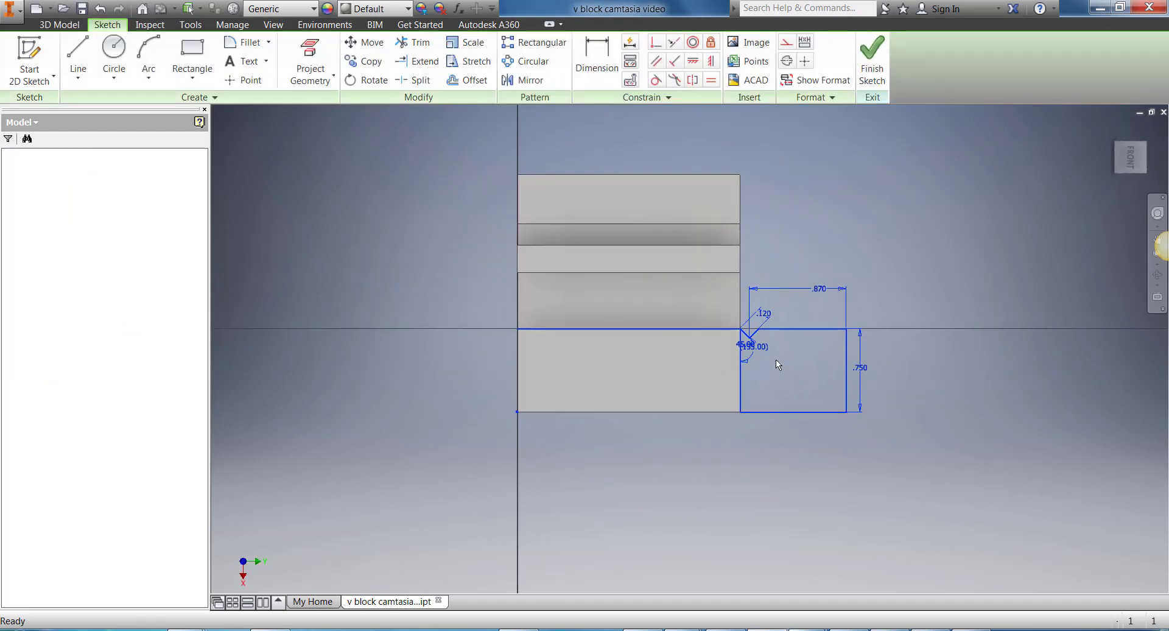
# Step: Delete the .120 aligned dimension from the short slanted notch line in Sketch3
pyautogui.scroll(-8, 776, 360)
pyautogui.moveTo(773, 361); pyautogui.dragTo(695, 412, button='middle')
pyautogui.scroll(2, 695, 409)
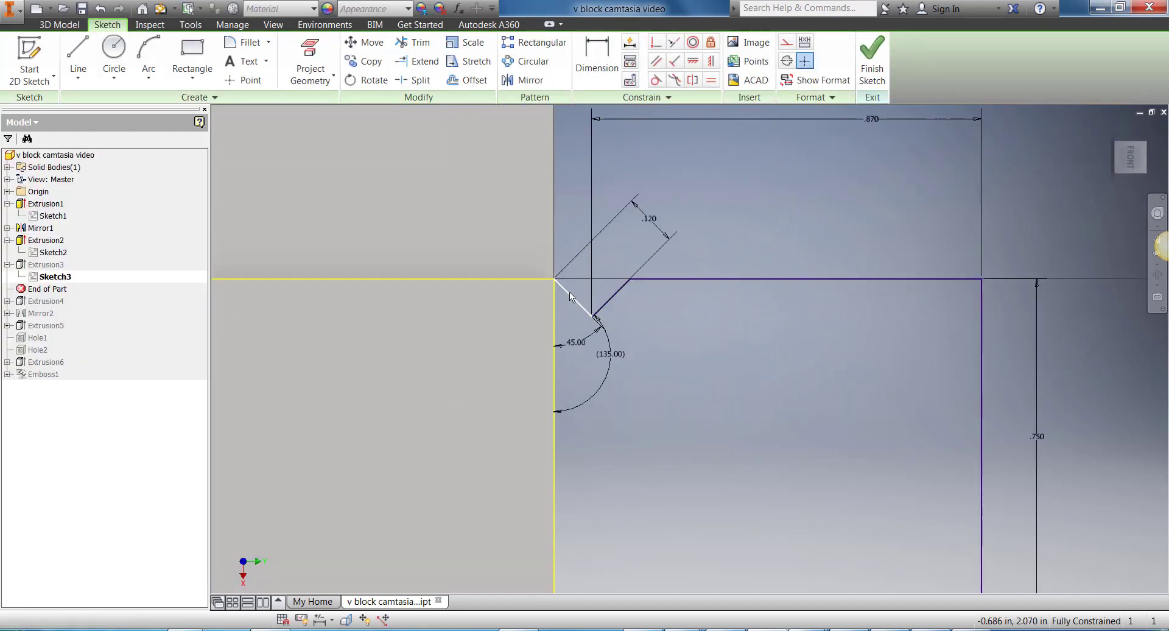
pyautogui.click(649, 219)
pyautogui.press('Delete')
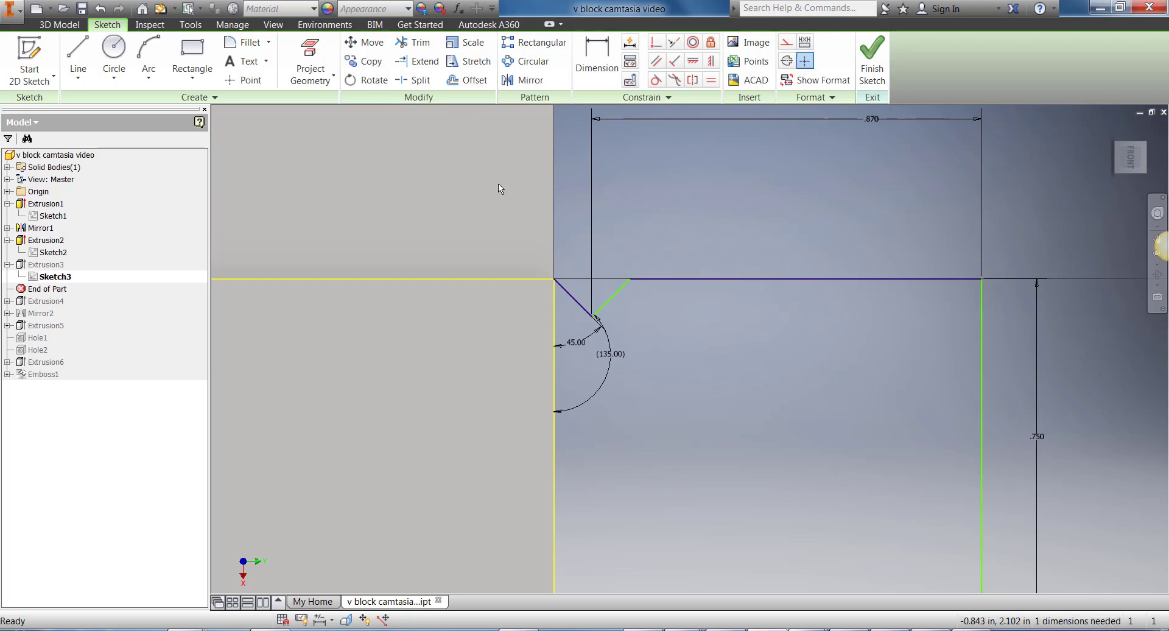
# Step: Add an aligned dimension of 0.12 in to the short slanted notch line
pyautogui.click(596, 58)
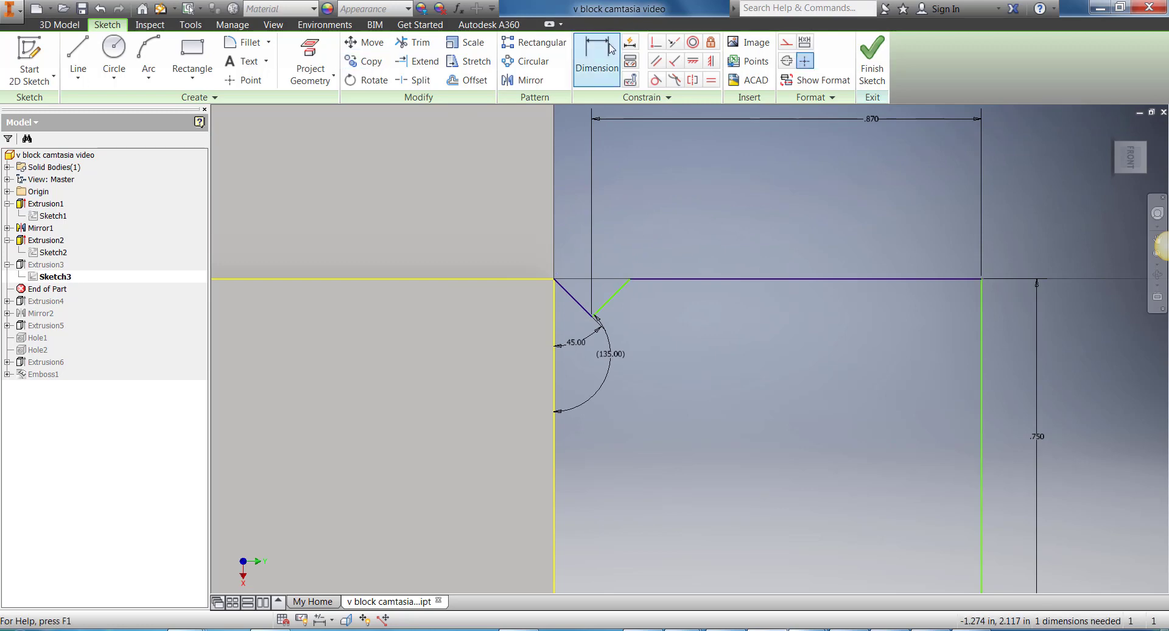
pyautogui.click(570, 300)
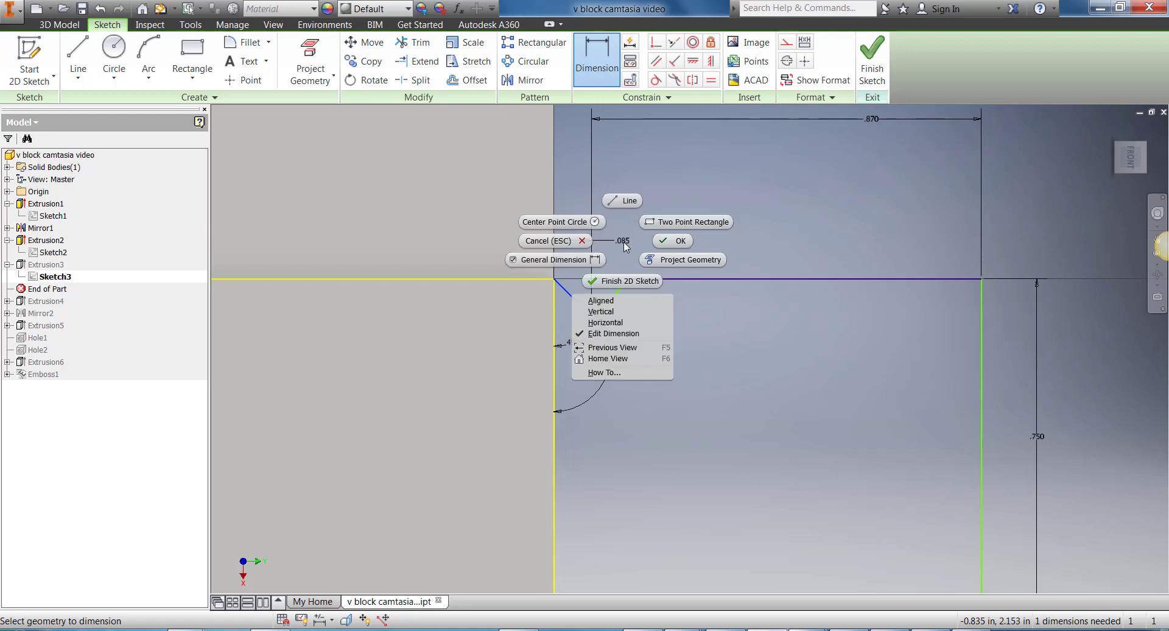
pyautogui.rightClick(621, 247)
pyautogui.click(601, 301)
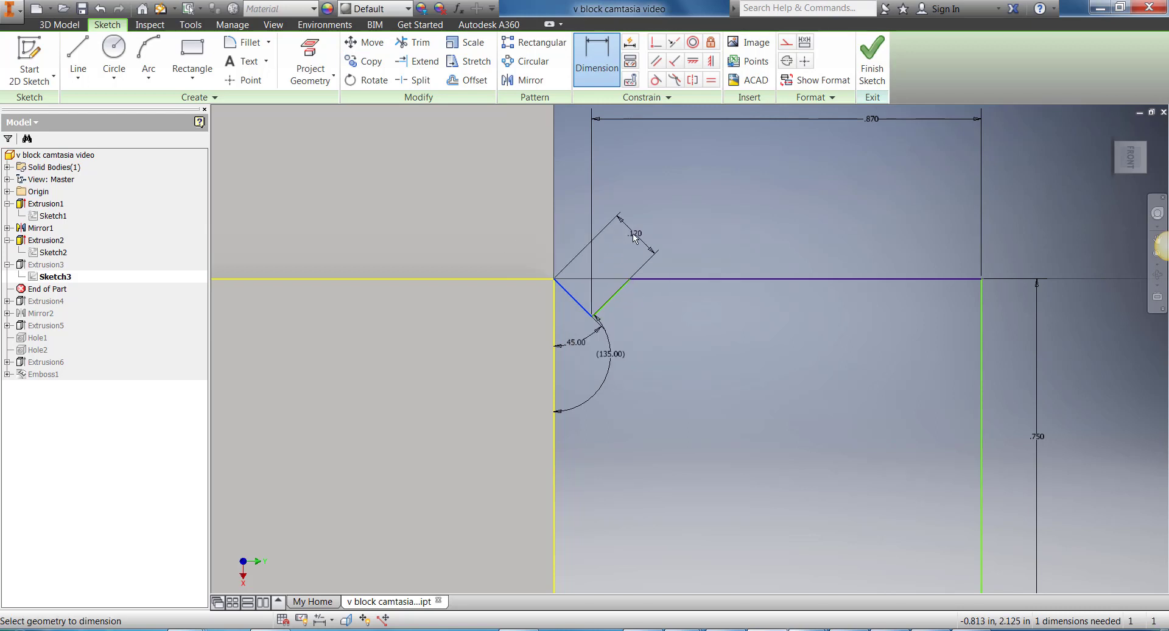
pyautogui.click(650, 209)
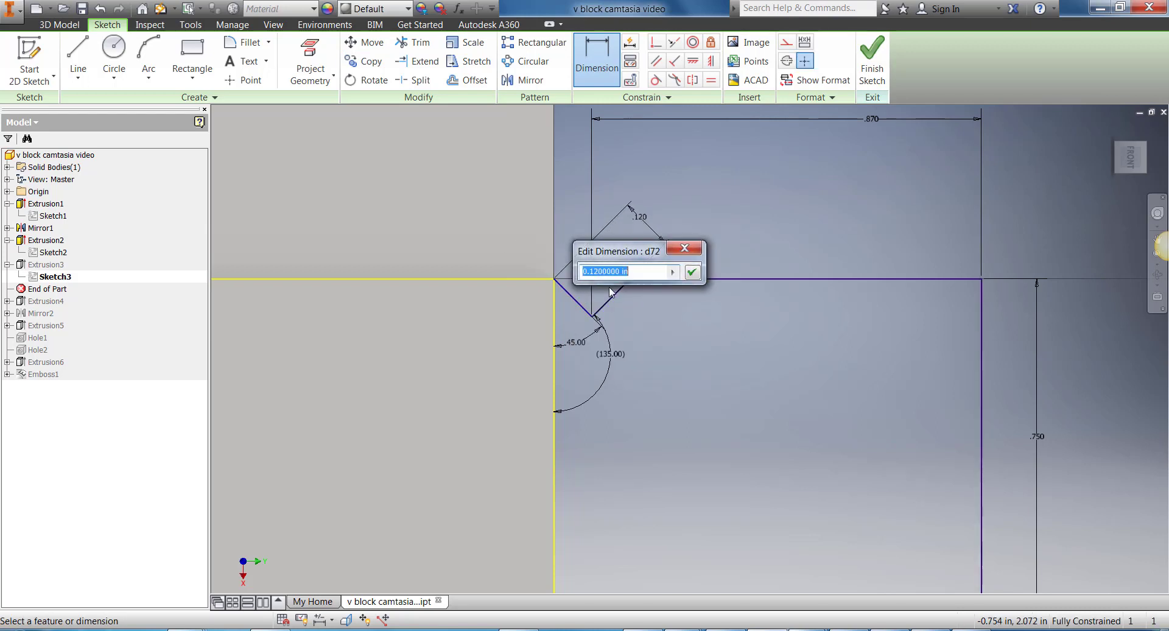
pyautogui.click(689, 272)
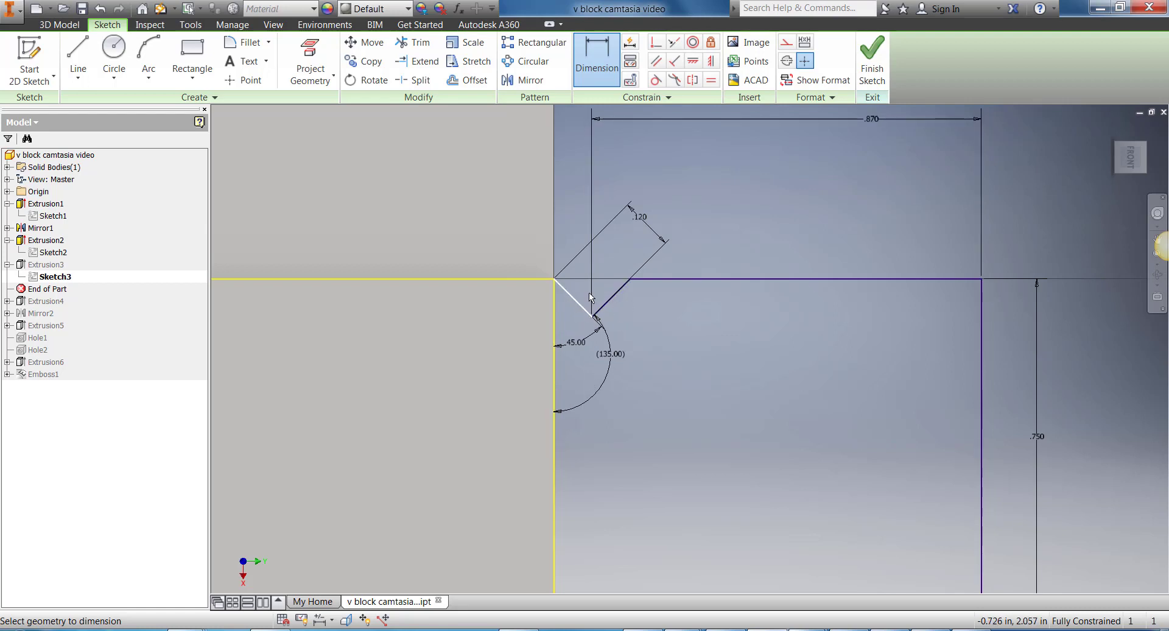
# Step: Examine Sketch3 against the block from an angled view and finish the sketch
pyautogui.scroll(-3, 712, 324)
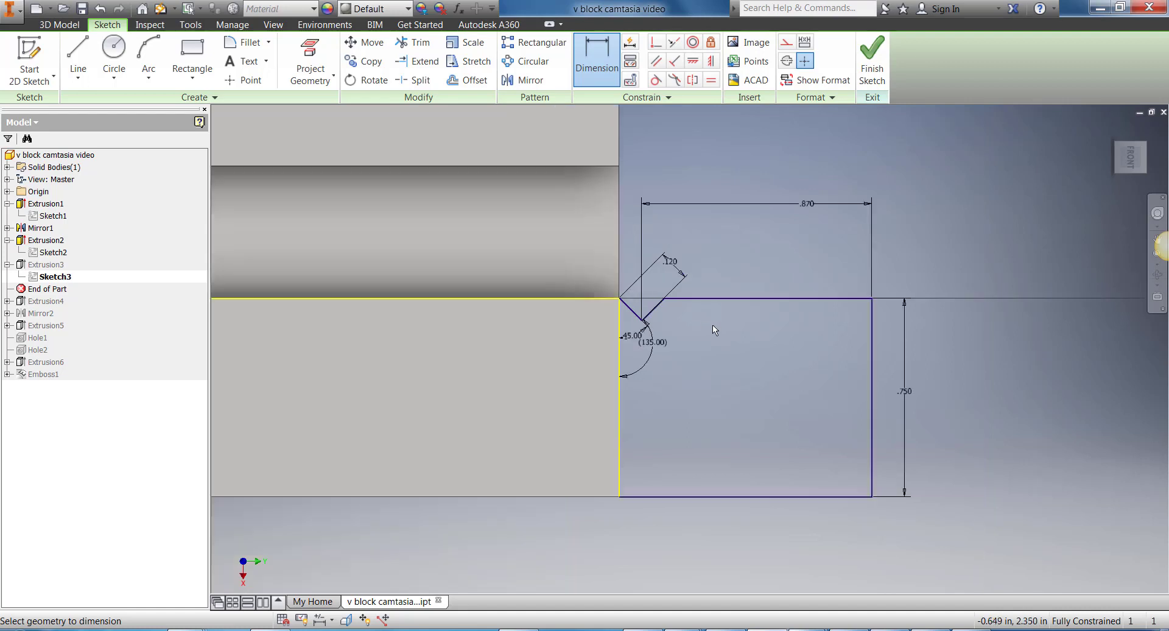
pyautogui.moveTo(691, 321); pyautogui.dragTo(629, 317, button='middle')
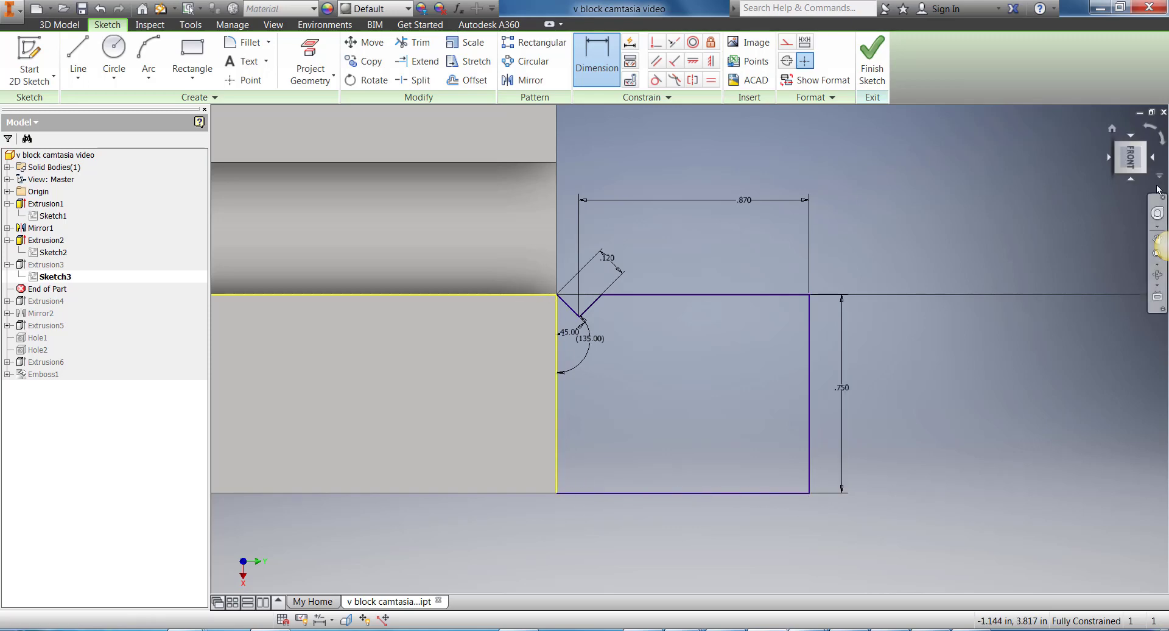
pyautogui.keyDown('shift'); pyautogui.moveTo(435, 212); pyautogui.dragTo(437, 211, button='middle'); pyautogui.keyUp('shift')
pyautogui.keyDown('shift'); pyautogui.moveTo(843, 269); pyautogui.dragTo(820, 268, button='middle'); pyautogui.keyUp('shift')
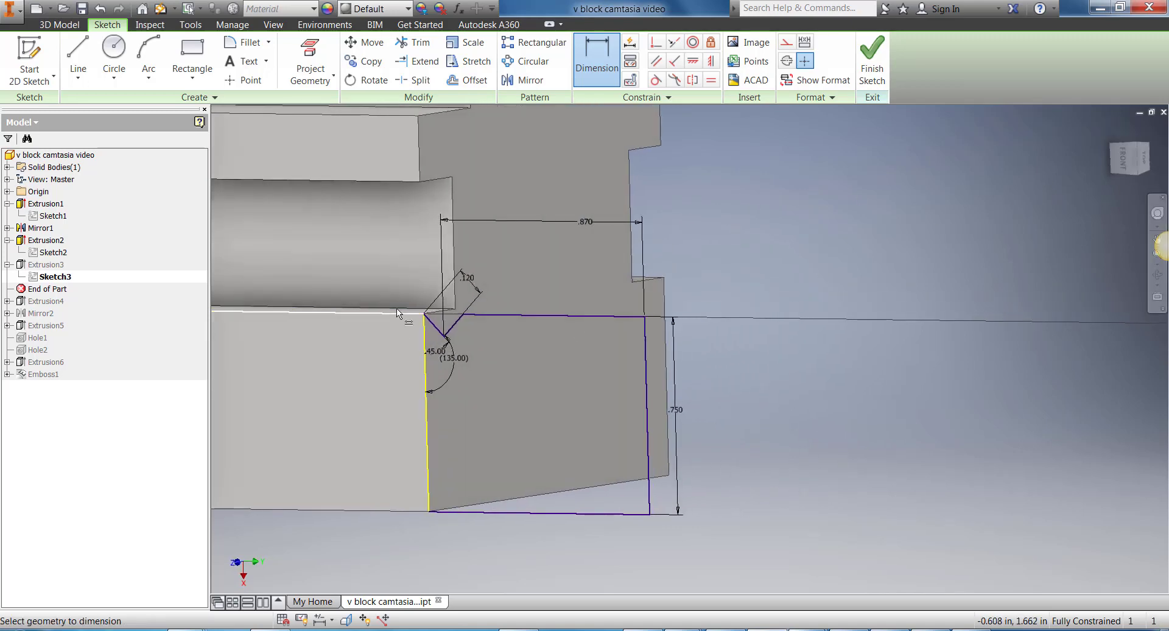
pyautogui.moveTo(554, 308); pyautogui.dragTo(665, 300, button='middle')
pyautogui.scroll(3, 660, 323)
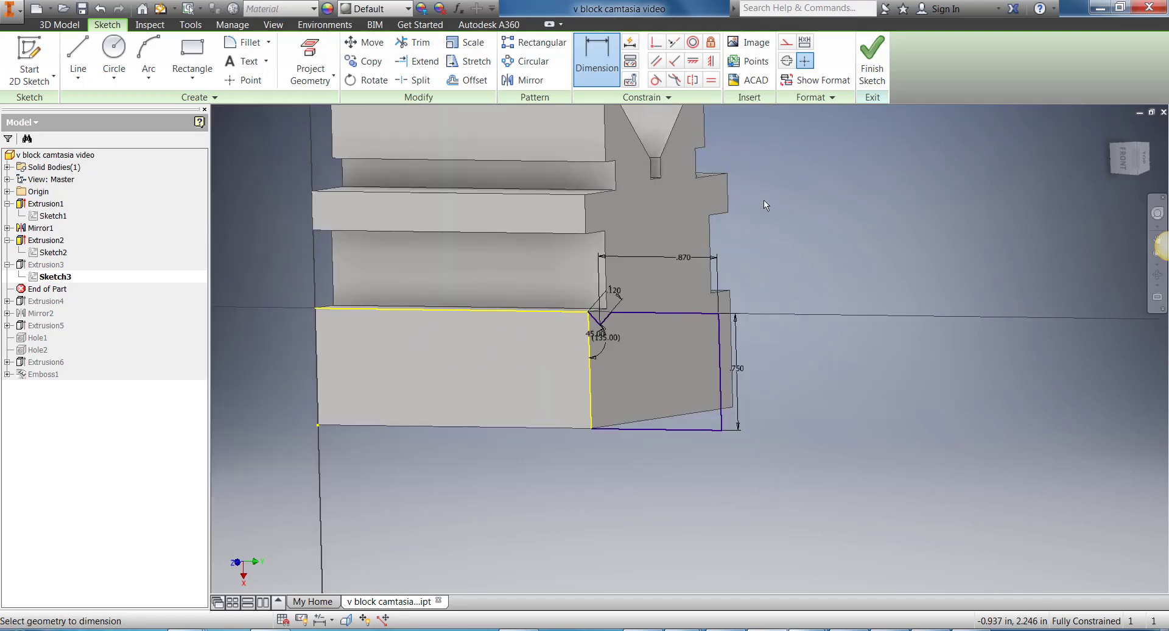
pyautogui.click(871, 61)
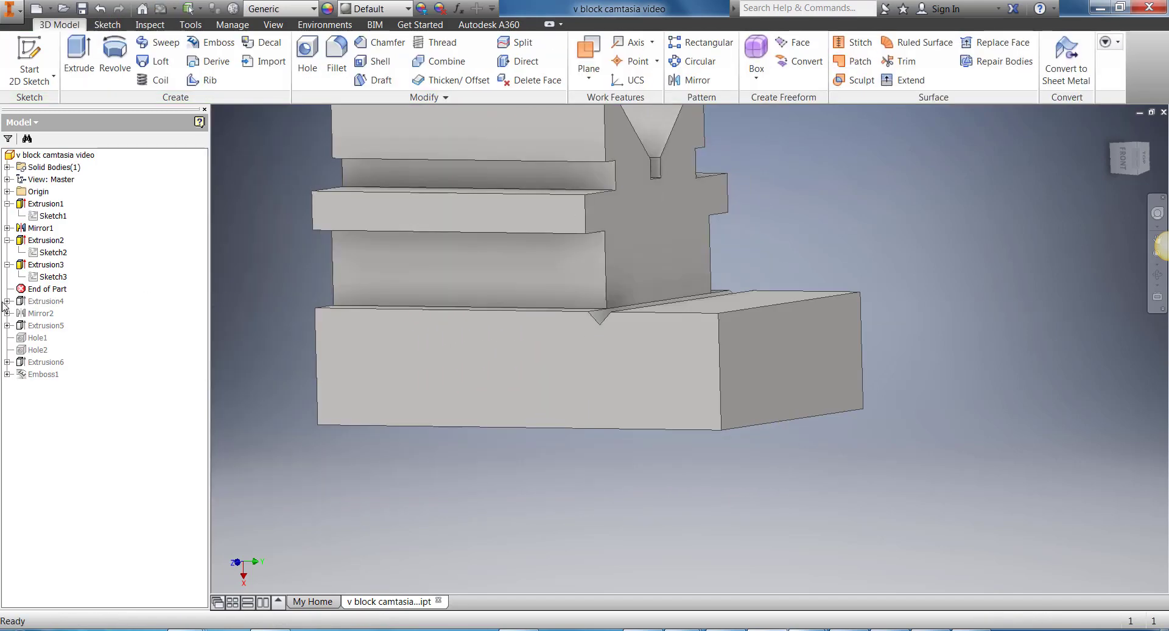
# Step: Try the Distance extent on Extrusion3 and return it to the To extent, ending at the far side face of the base
pyautogui.rightClick(41, 265)
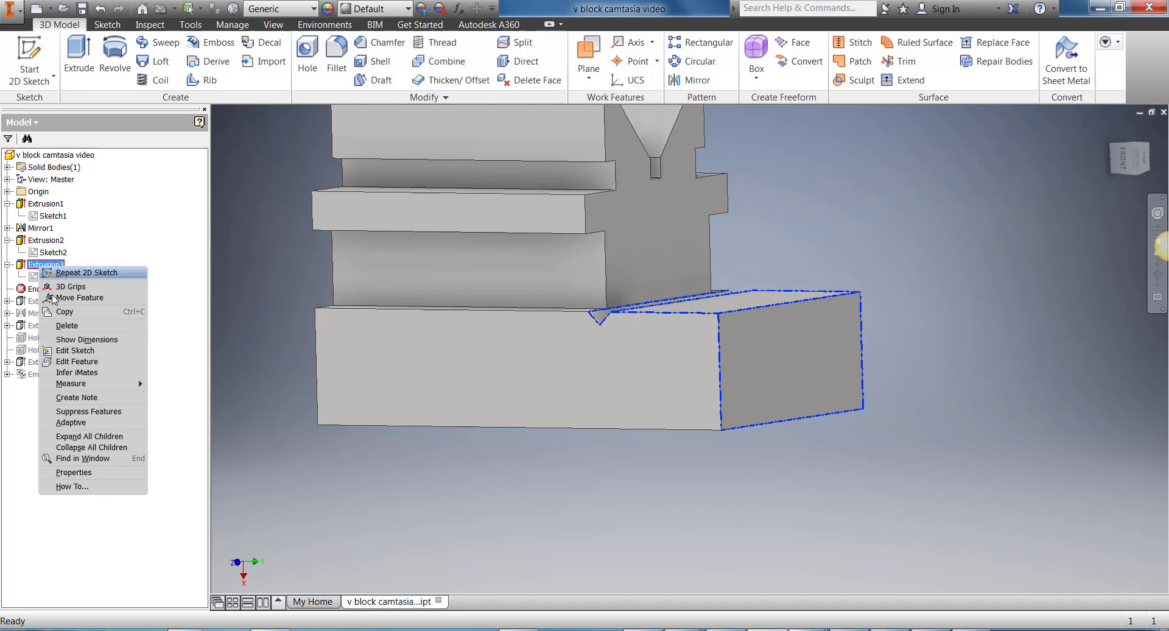
pyautogui.click(86, 363)
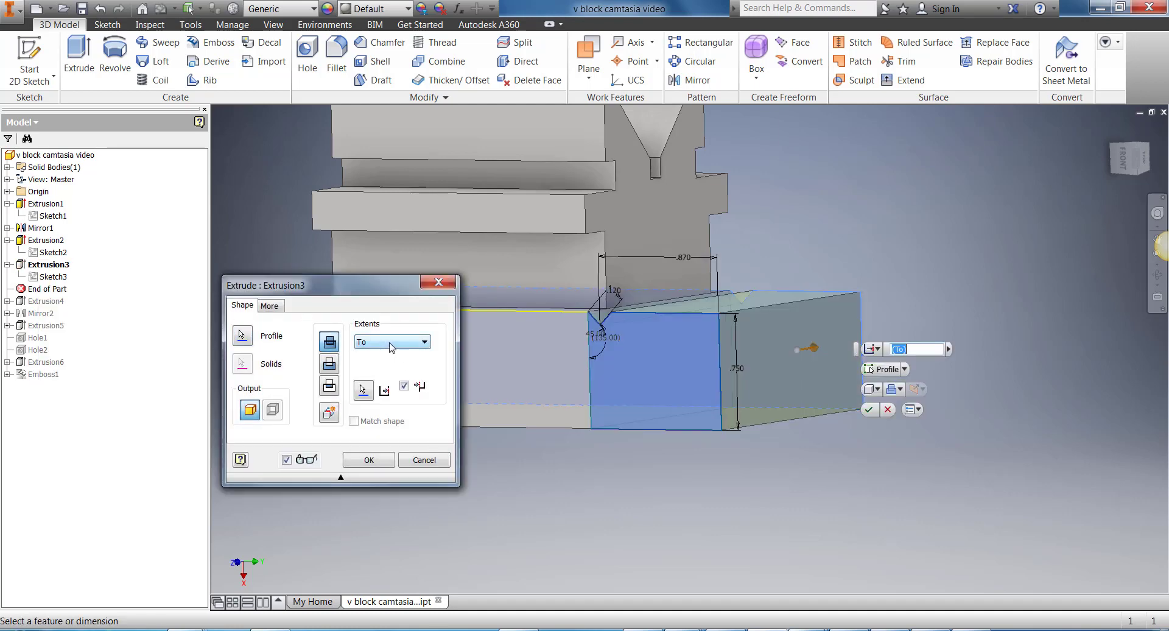
pyautogui.click(390, 345)
pyautogui.click(389, 355)
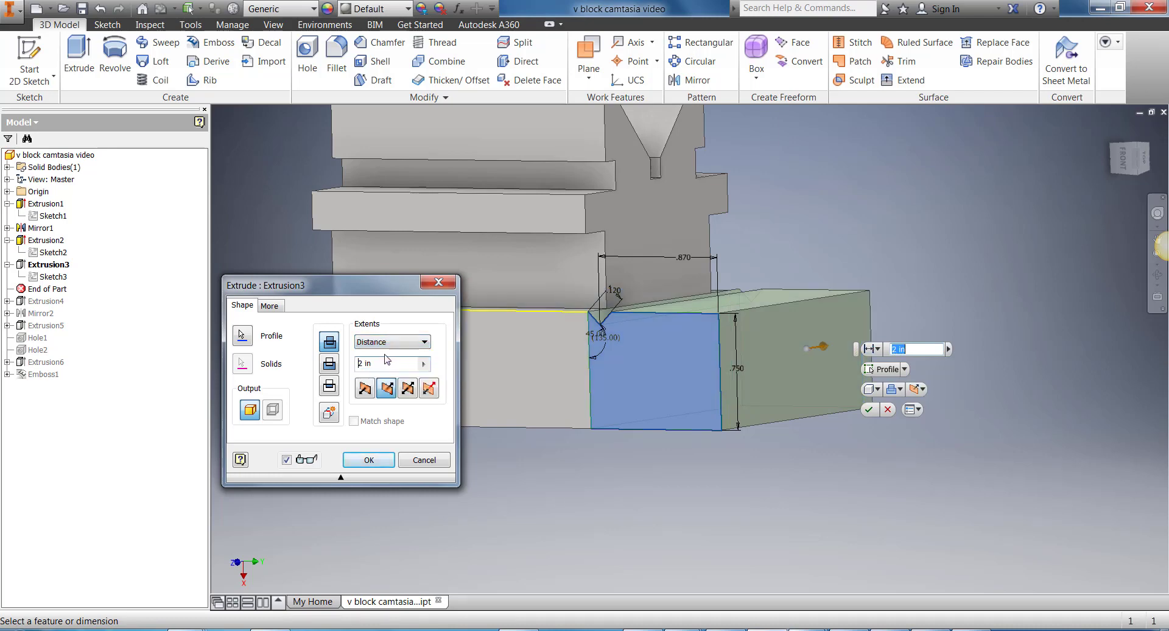
pyautogui.click(391, 345)
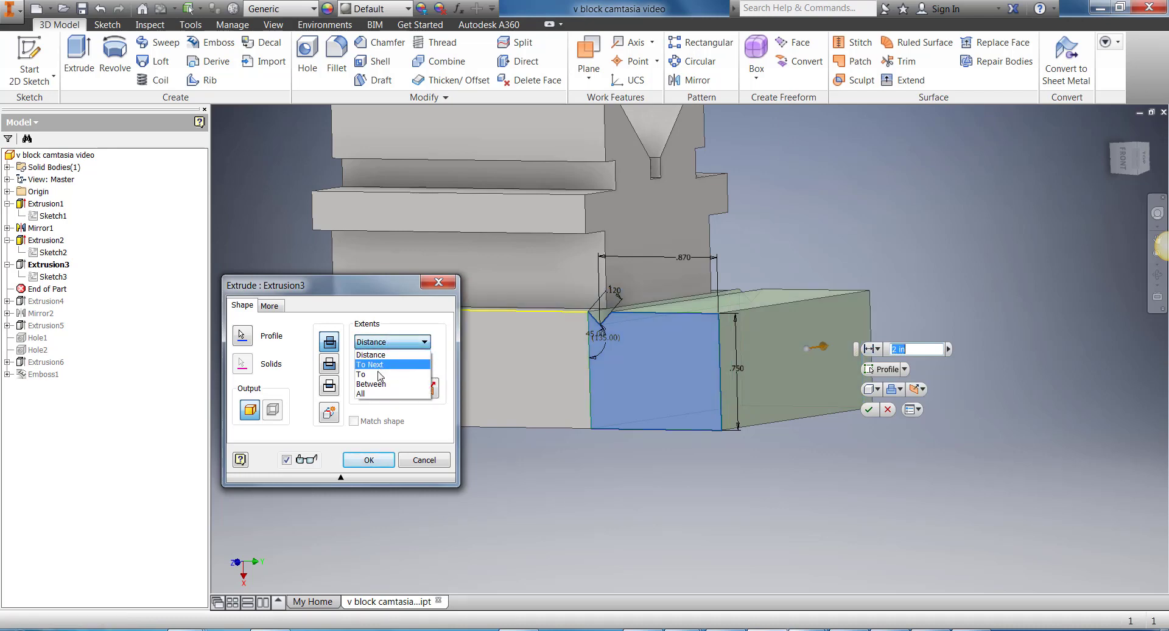
pyautogui.click(390, 375)
pyautogui.click(1134, 161)
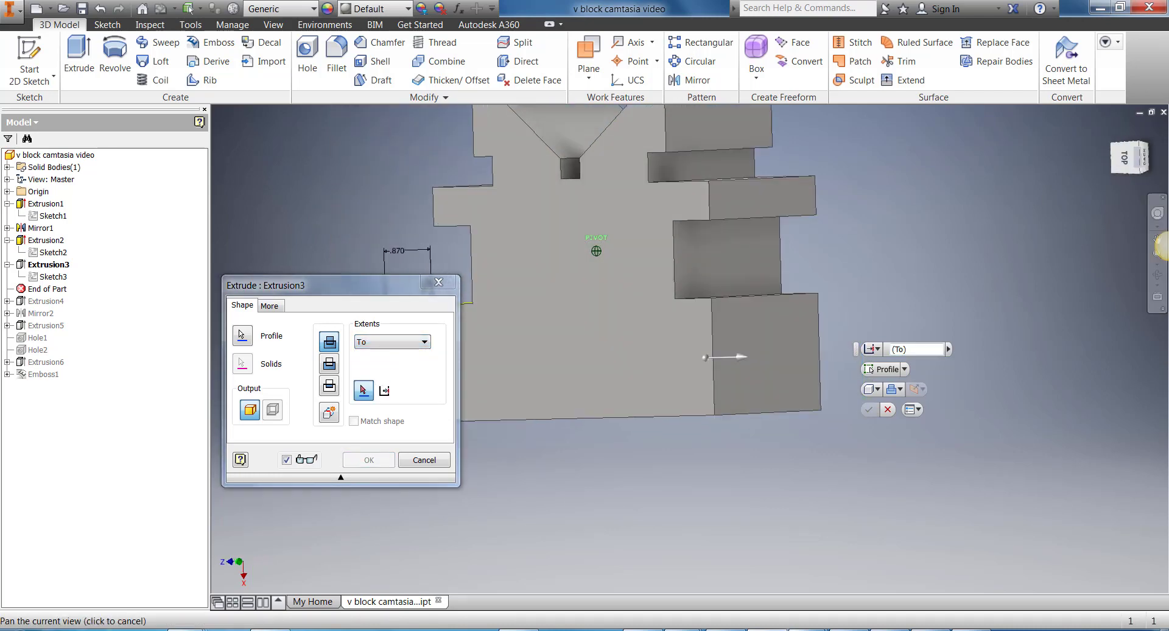
pyautogui.click(725, 356)
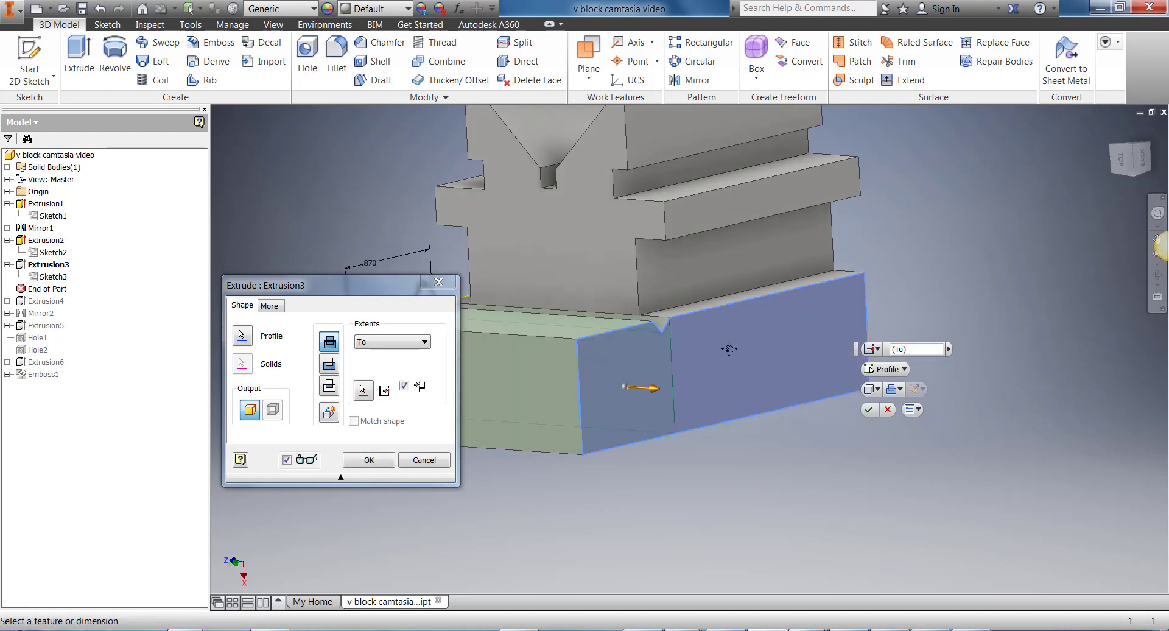
pyautogui.moveTo(728, 348); pyautogui.dragTo(796, 322, button='middle')
pyautogui.click(369, 459)
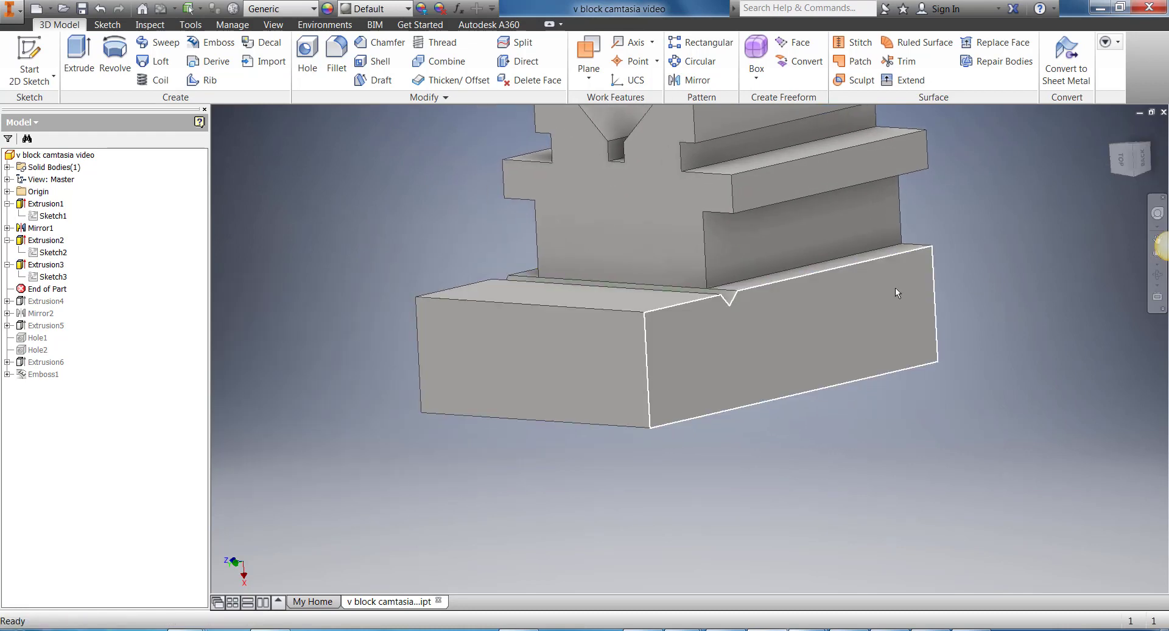
# Step: Edit Extrusion3 again and reselect the base's opposite side face as its To termination
pyautogui.moveTo(1116, 165)
pyautogui.mouseDown()
pyautogui.moveTo(1153, 166)
pyautogui.moveTo(1155, 181)
pyautogui.mouseUp()
pyautogui.moveTo(1167, 246); pyautogui.dragTo(1167, 245)
pyautogui.moveTo(1133, 190); pyautogui.dragTo(1158, 235)
pyautogui.rightClick(51, 265)
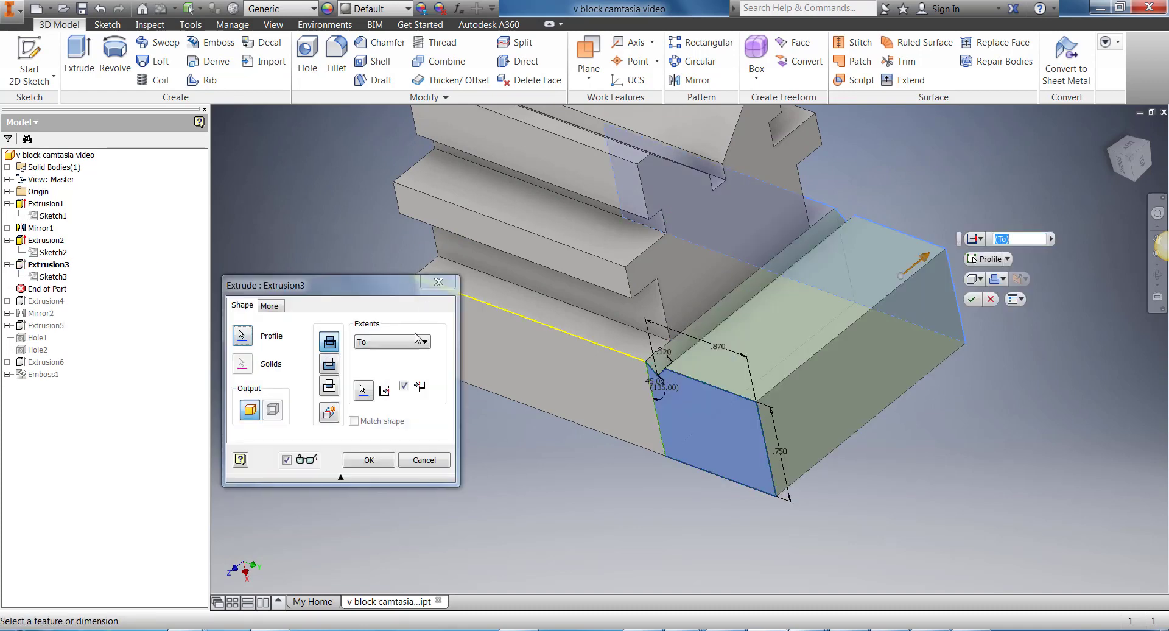
pyautogui.click(420, 341)
pyautogui.click(369, 378)
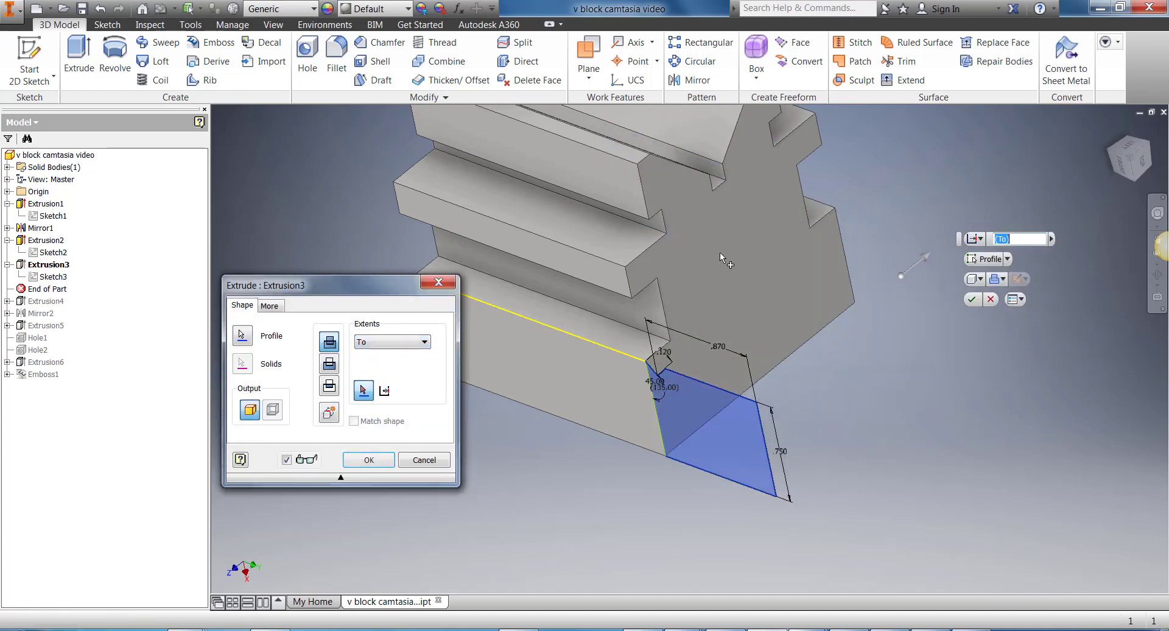
pyautogui.keyDown('shift'); pyautogui.moveTo(724, 258); pyautogui.dragTo(615, 286, button='middle'); pyautogui.keyUp('shift')
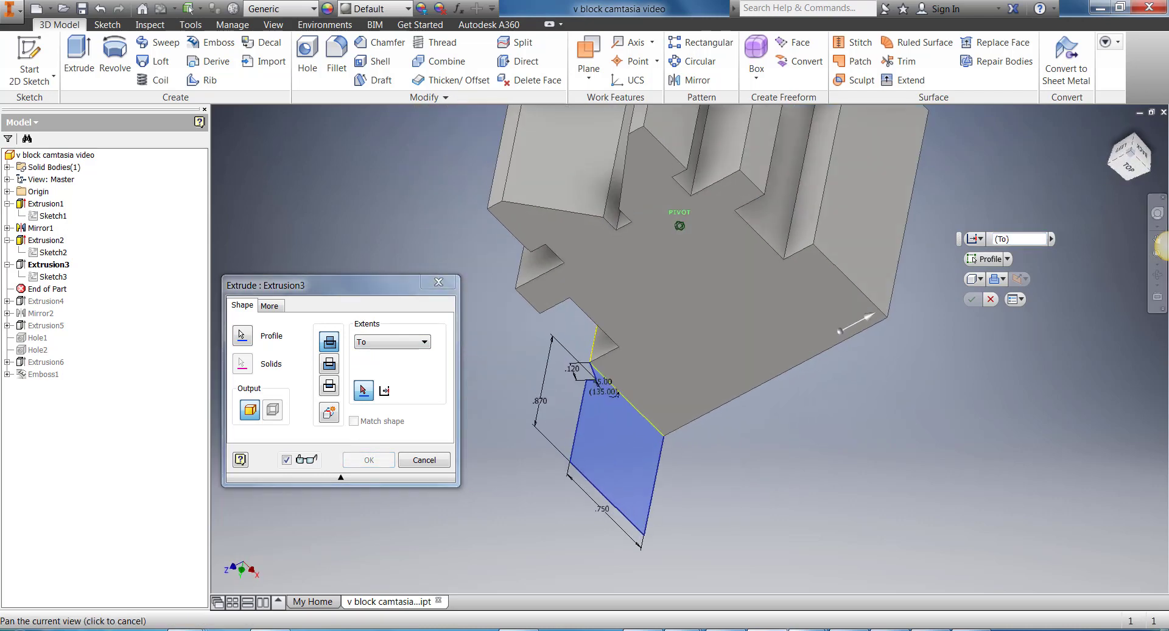
pyautogui.click(859, 248)
pyautogui.click(370, 459)
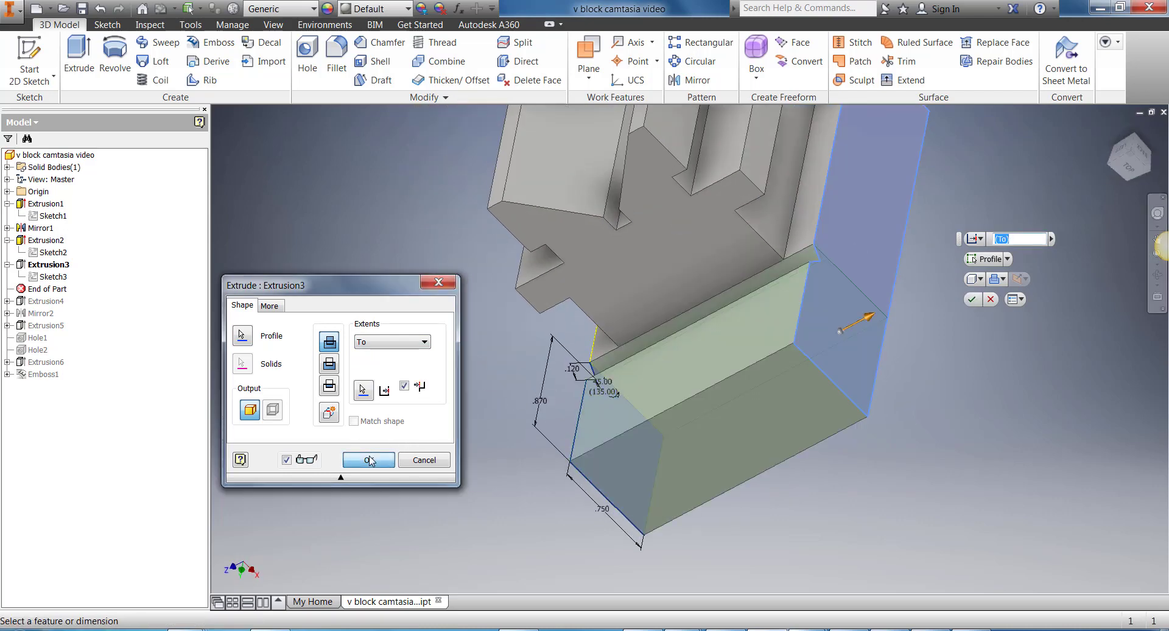
# Step: Move the End of Part marker below Extrusion4 and examine the hooked projection on the end of the base
pyautogui.moveTo(47, 290); pyautogui.dragTo(47, 302)
pyautogui.moveTo(633, 421); pyautogui.dragTo(588, 365, button='middle')
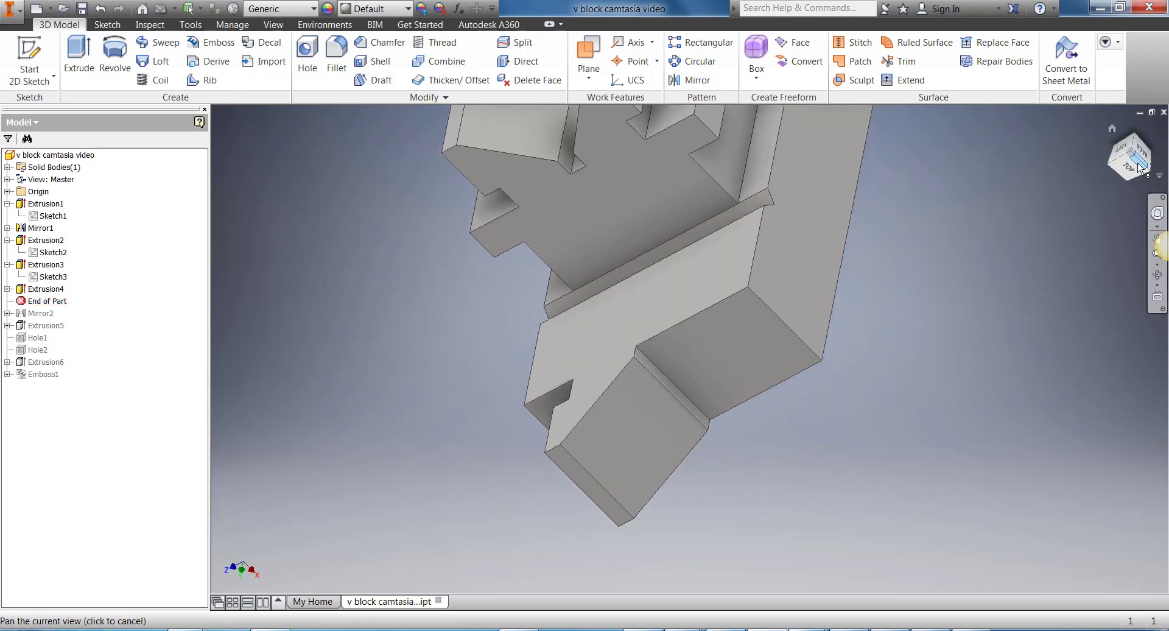
pyautogui.moveTo(1139, 167); pyautogui.dragTo(1072, 214)
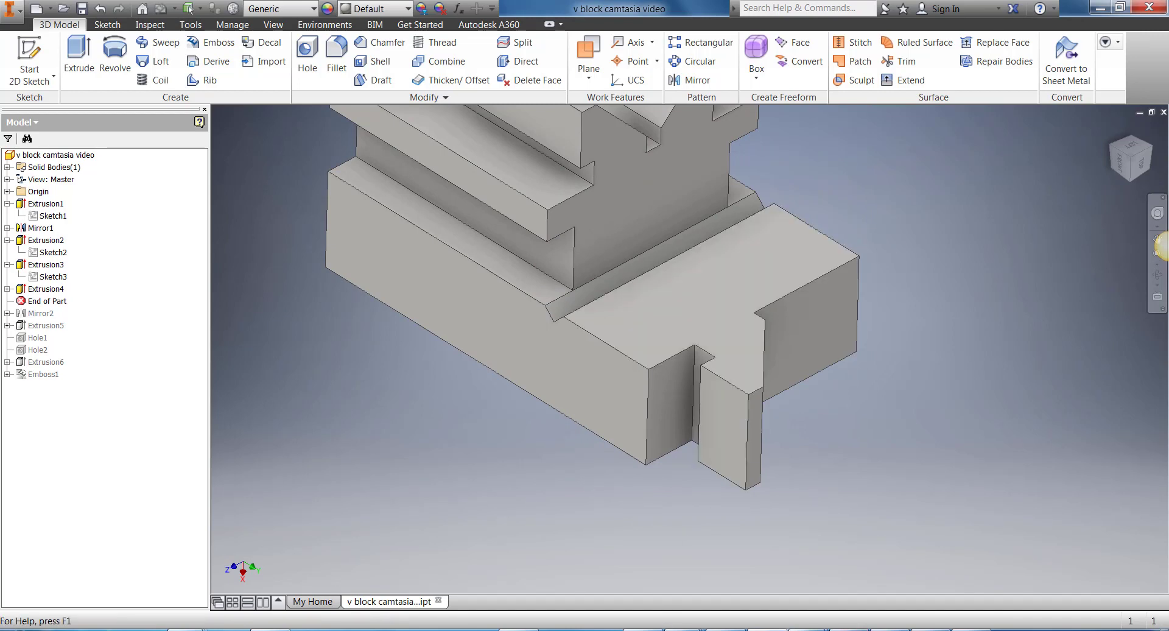
pyautogui.hotkey('alt', 'Tab')
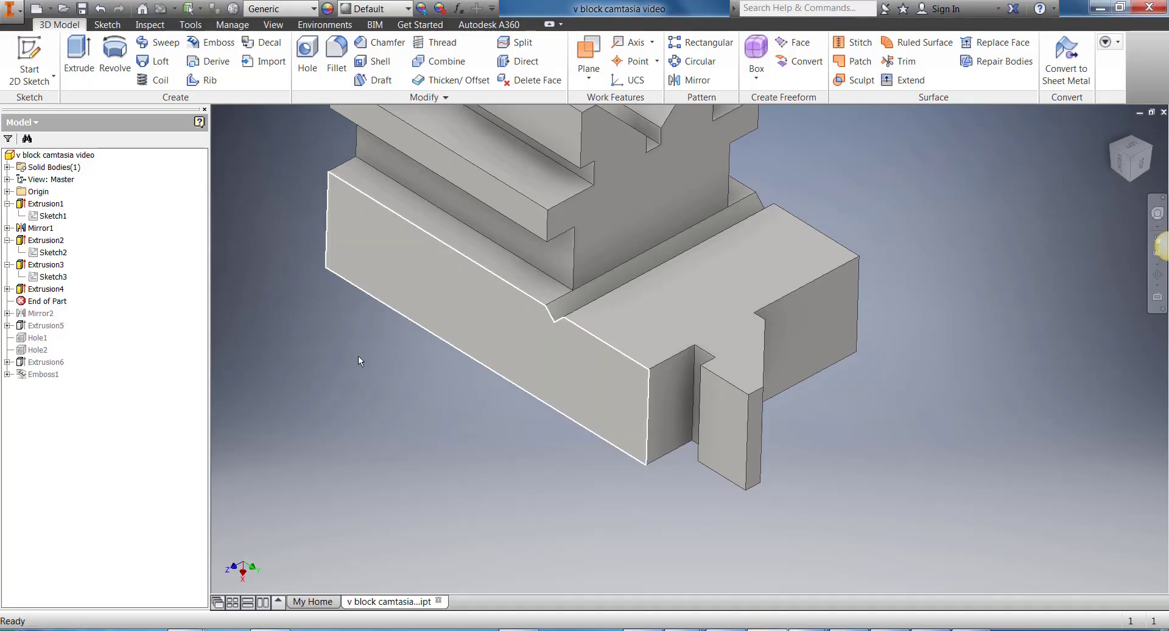
# Step: Open Sketch4 for editing, start Project Geometry while reviewing the profile, and finish the sketch
pyautogui.click(8, 289)
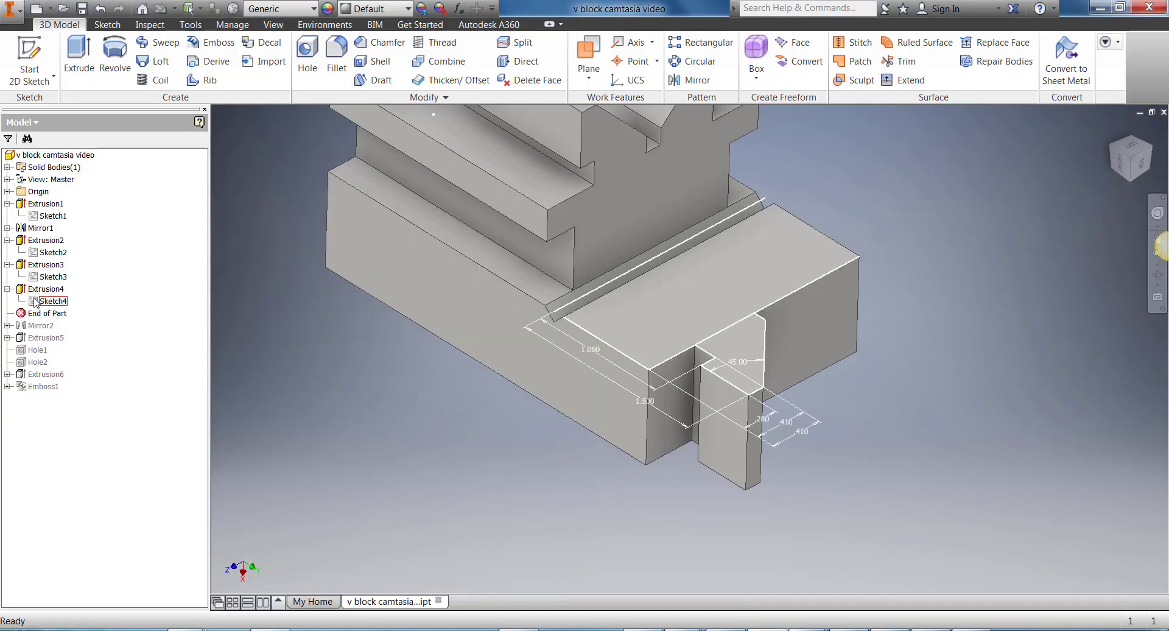
pyautogui.rightClick(37, 303)
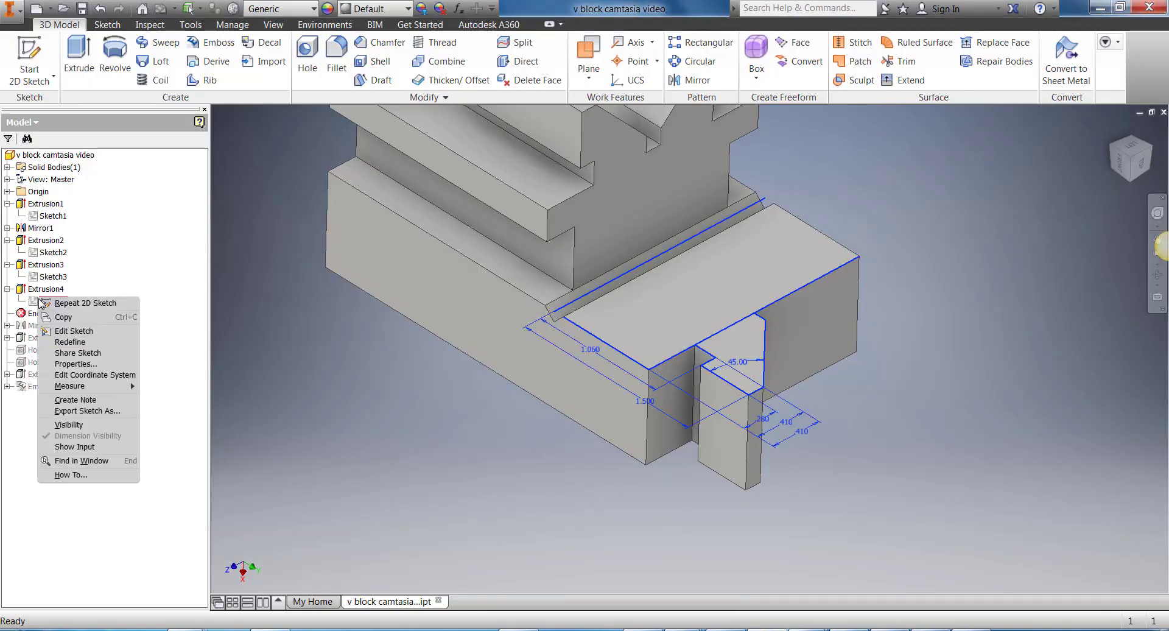
pyautogui.click(92, 337)
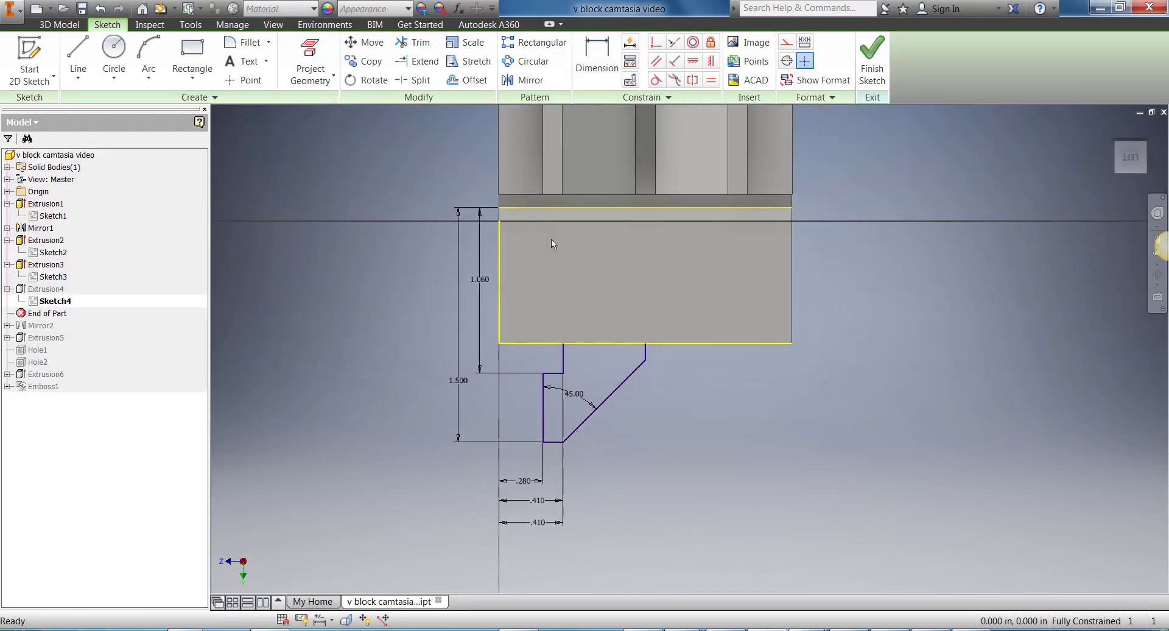
pyautogui.click(310, 58)
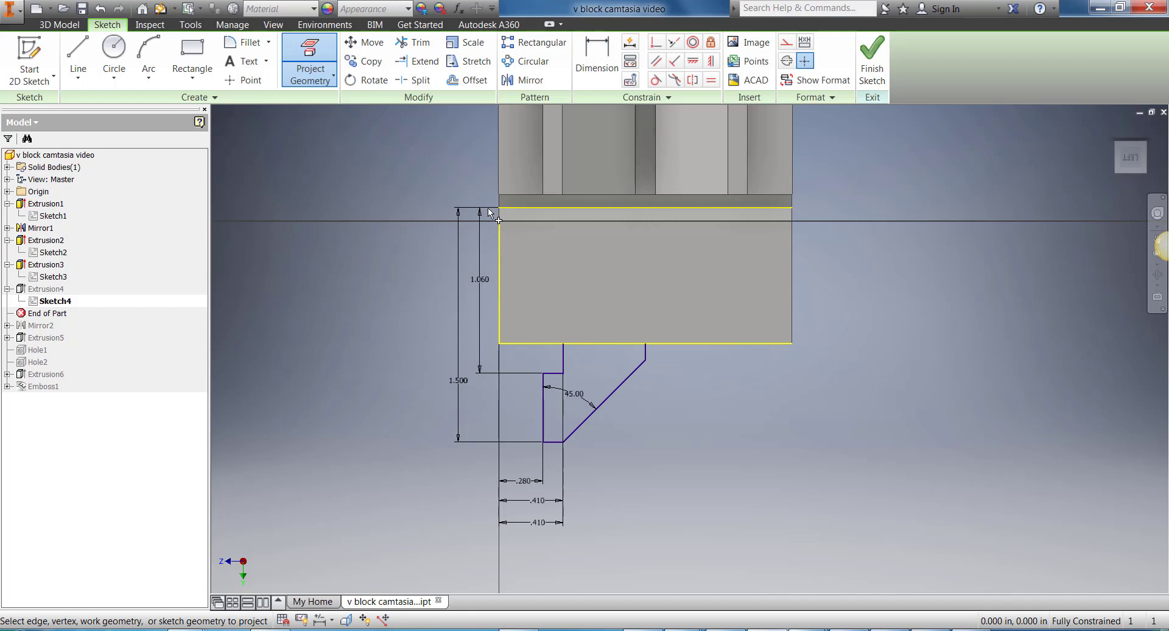
pyautogui.click(872, 64)
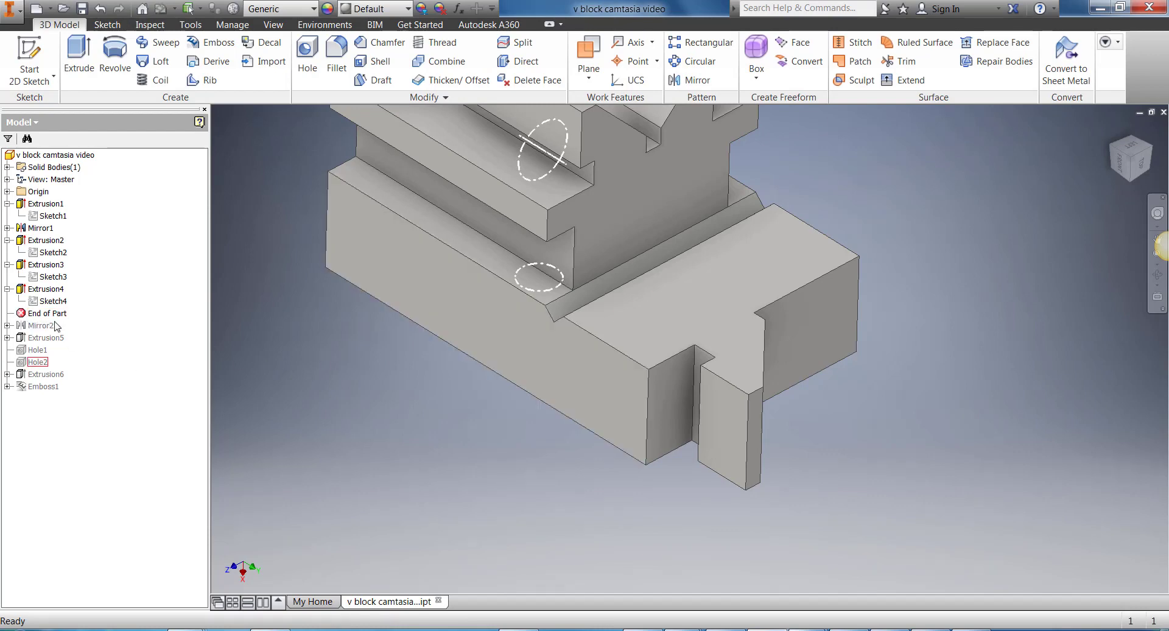
# Step: Move the End of Part marker below Mirror2, then edit Mirror2 and reselect the hooked projection's narrow inner face as its mirror plane
pyautogui.moveTo(46, 312); pyautogui.dragTo(49, 332)
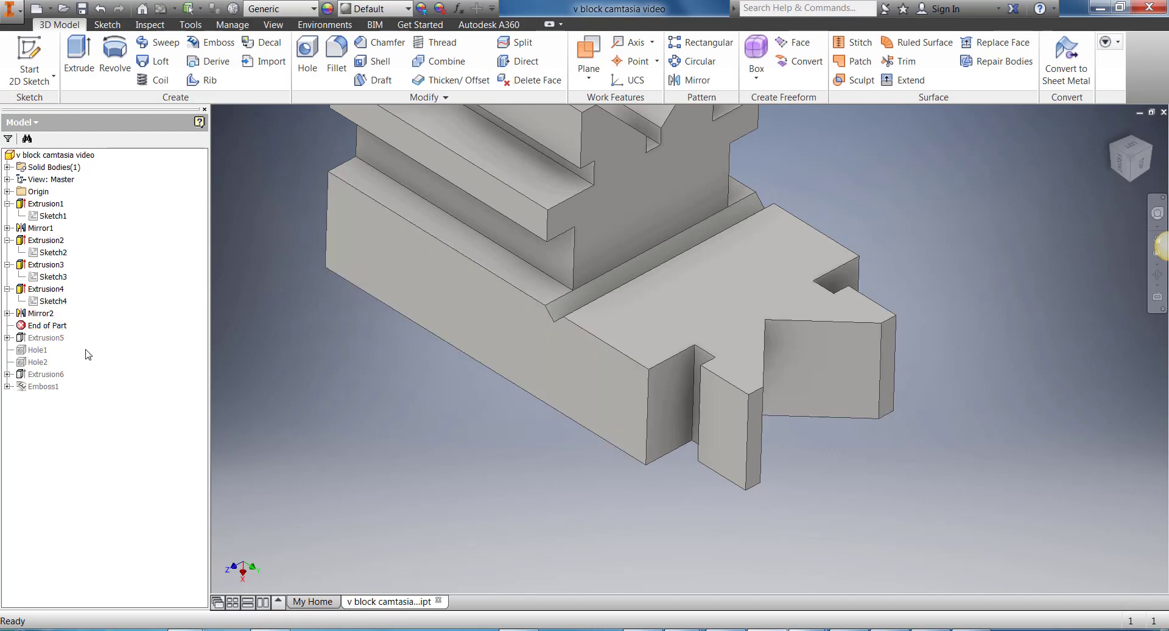
pyautogui.rightClick(37, 313)
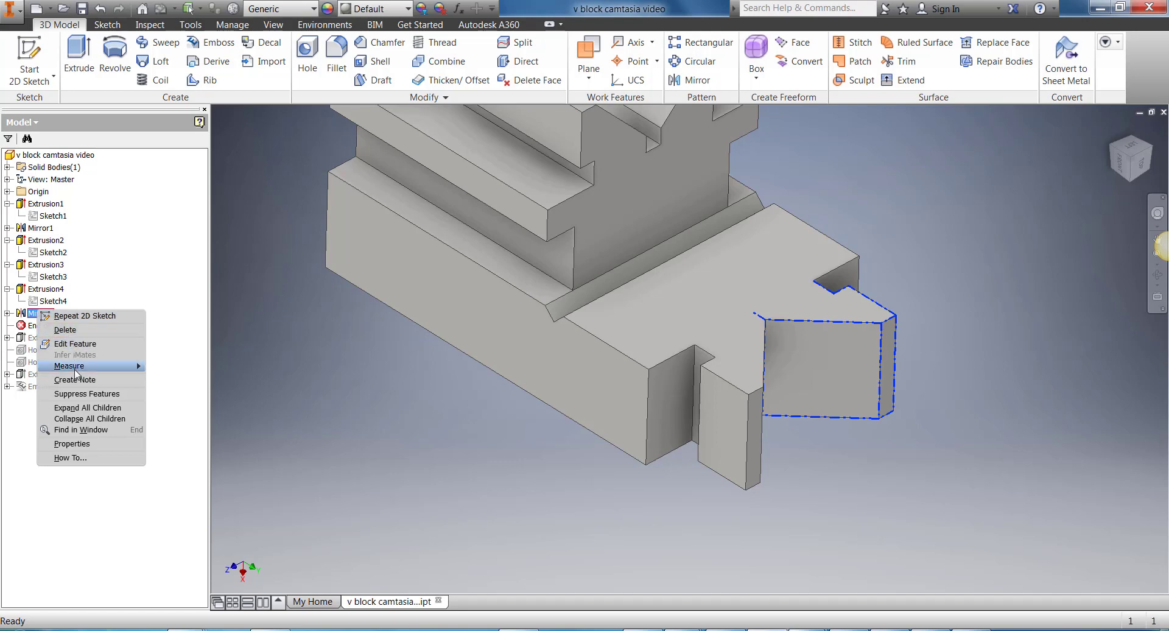
pyautogui.click(74, 343)
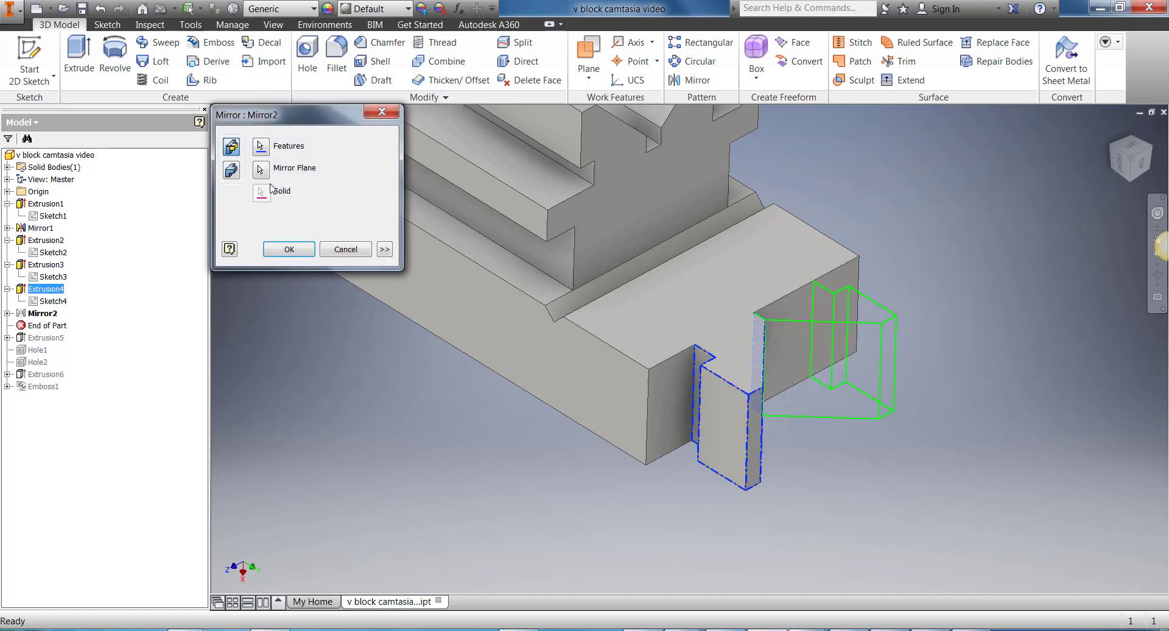
pyautogui.click(262, 174)
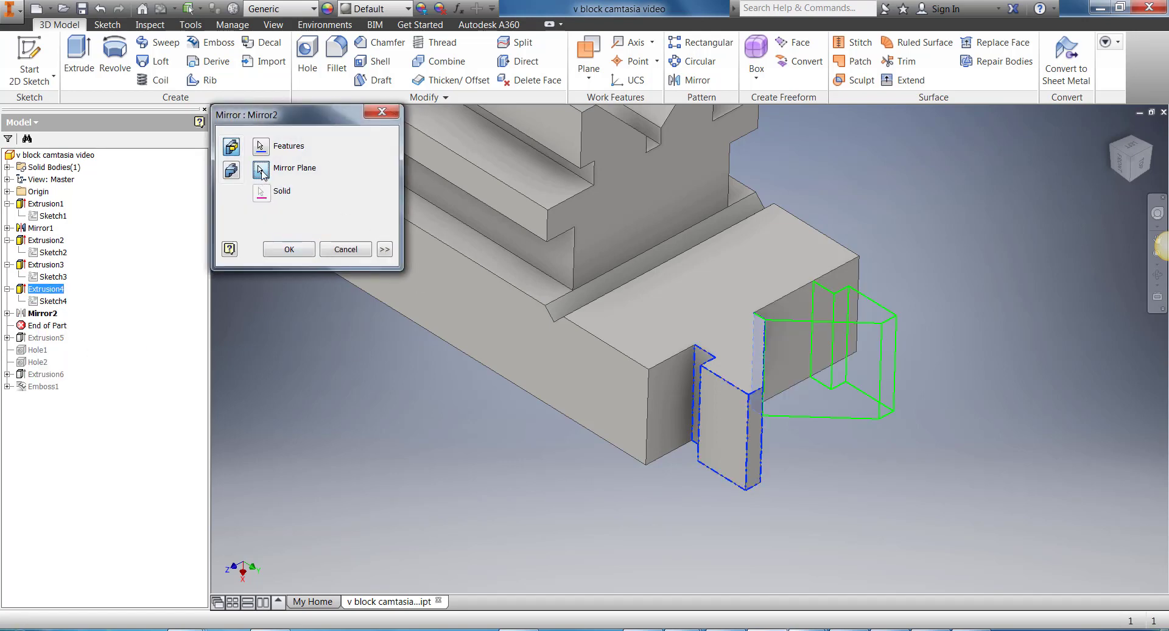
pyautogui.moveTo(1130, 160); pyautogui.dragTo(791, 316)
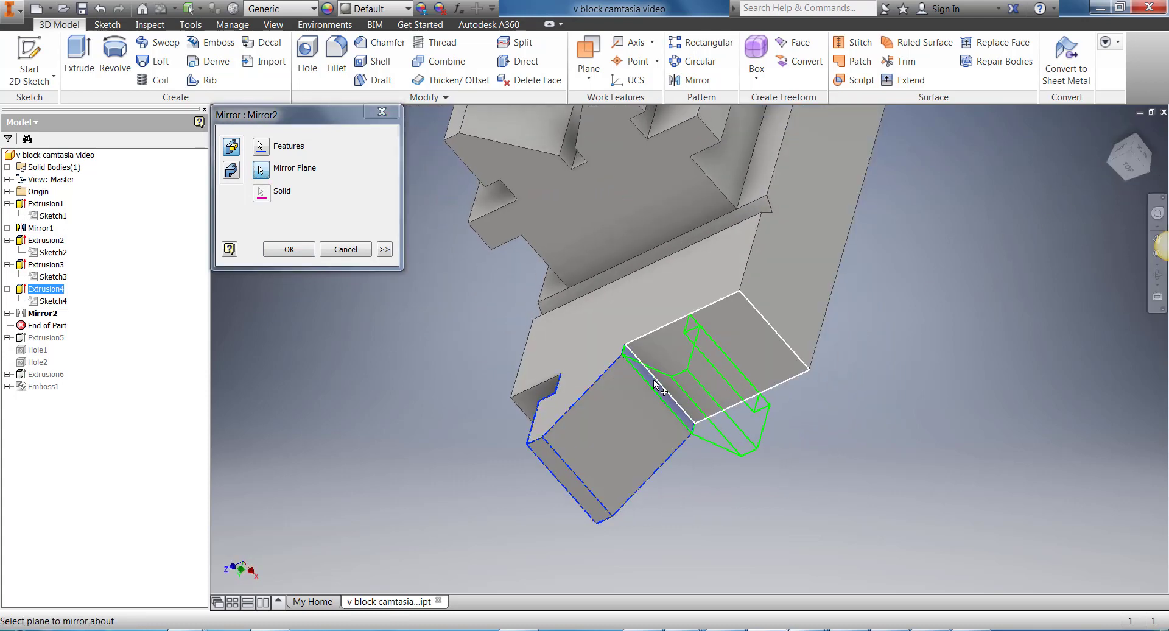
pyautogui.click(654, 384)
pyautogui.click(301, 251)
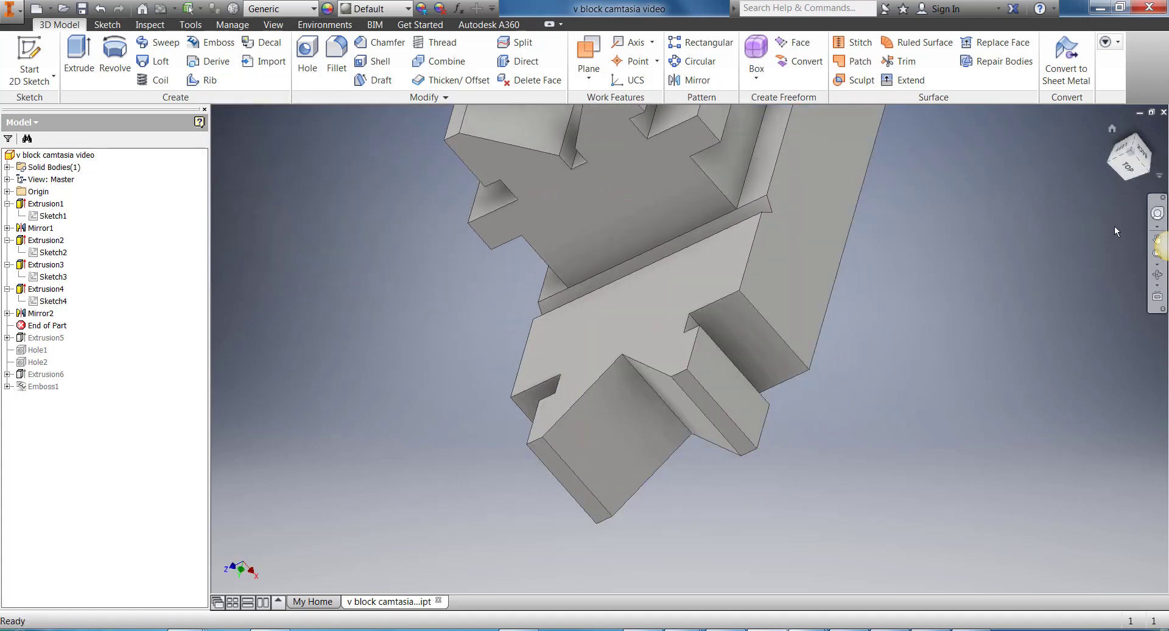
pyautogui.moveTo(1131, 168); pyautogui.dragTo(945, 295)
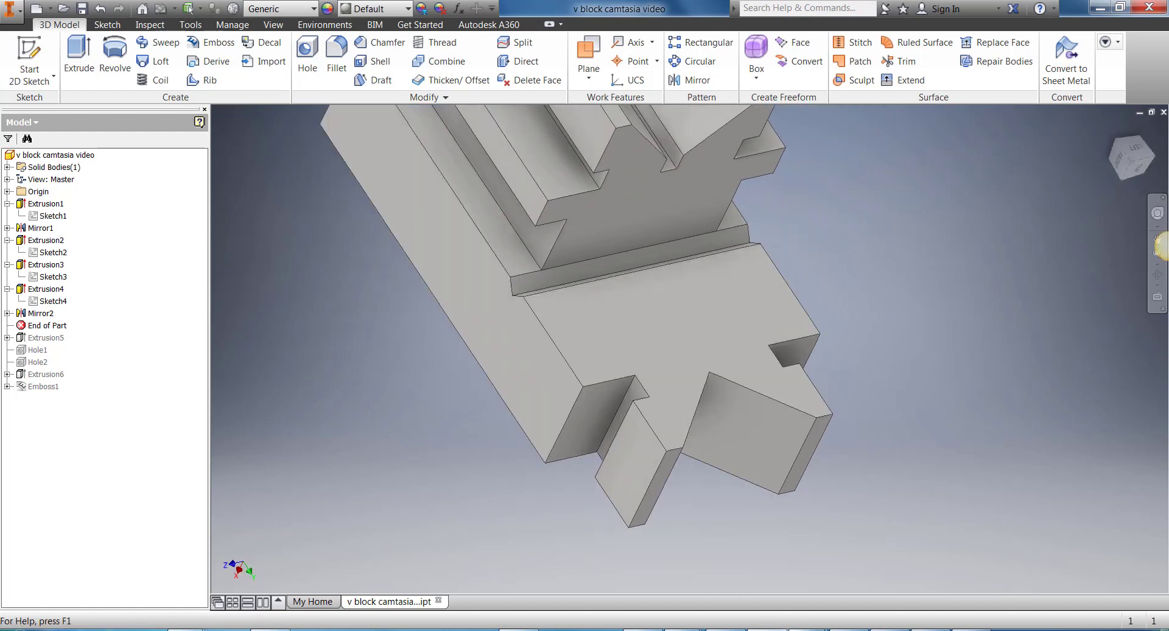
# Step: Move the End of Part marker below Extrusion5 and open its Sketch5 for editing
pyautogui.click(773, 629)
pyautogui.moveTo(46, 325); pyautogui.dragTo(44, 346)
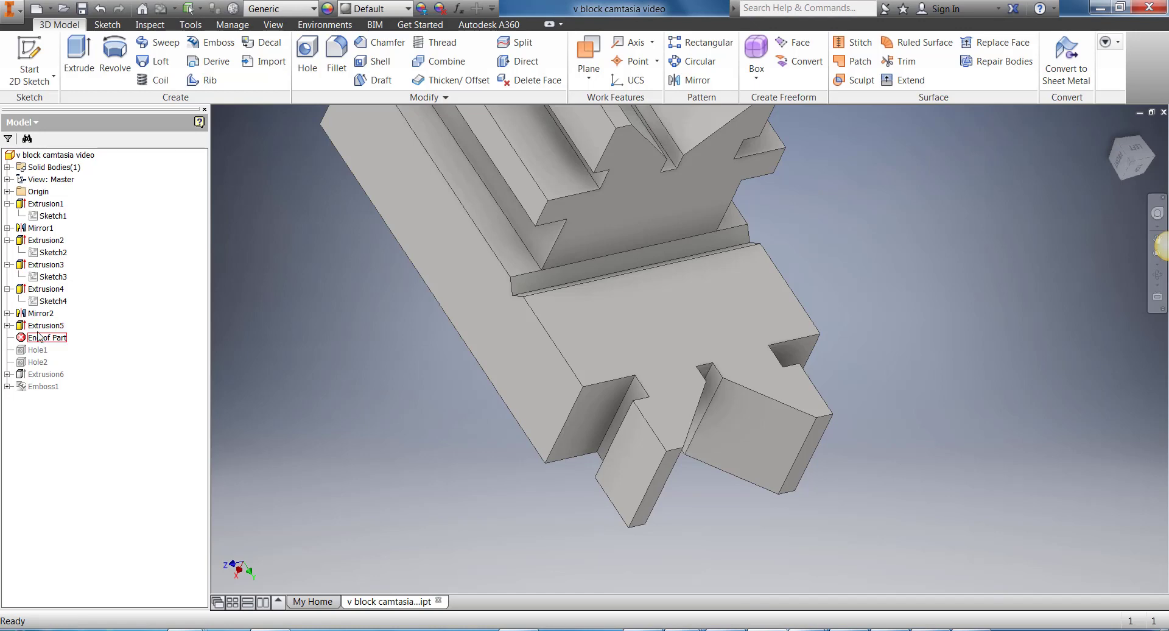
pyautogui.click(7, 325)
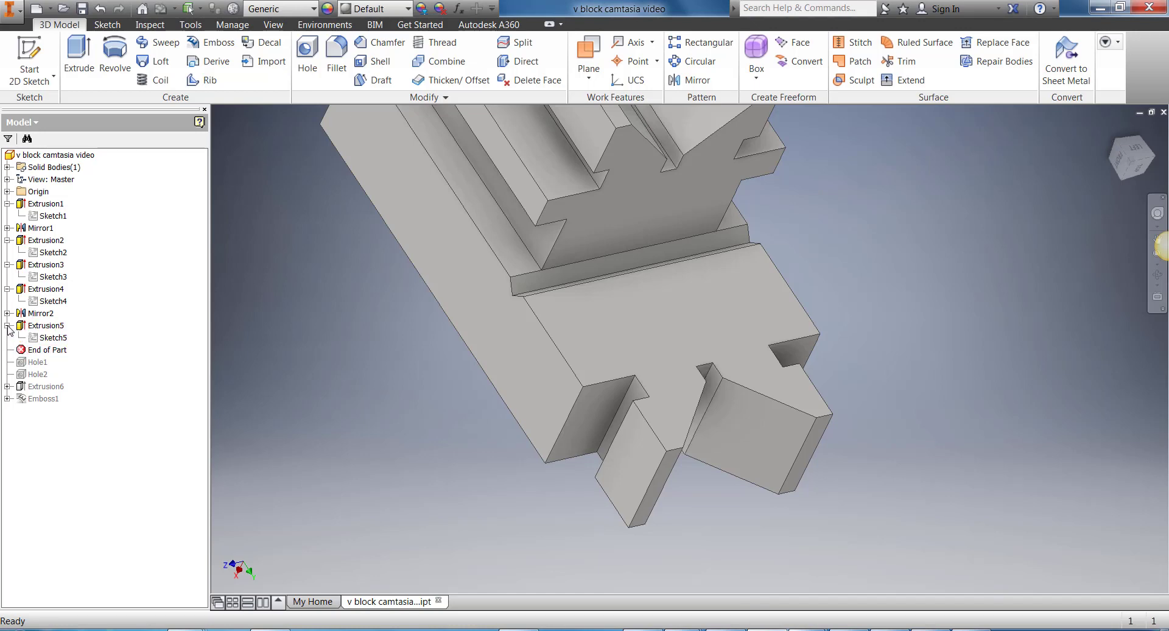
pyautogui.rightClick(48, 341)
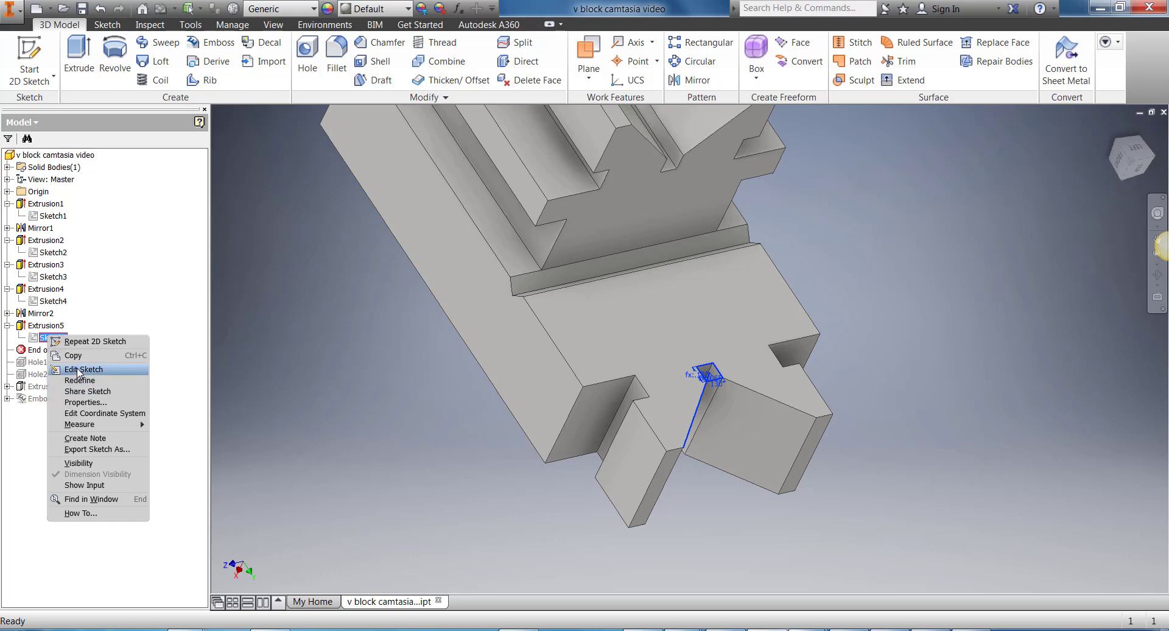
pyautogui.click(132, 383)
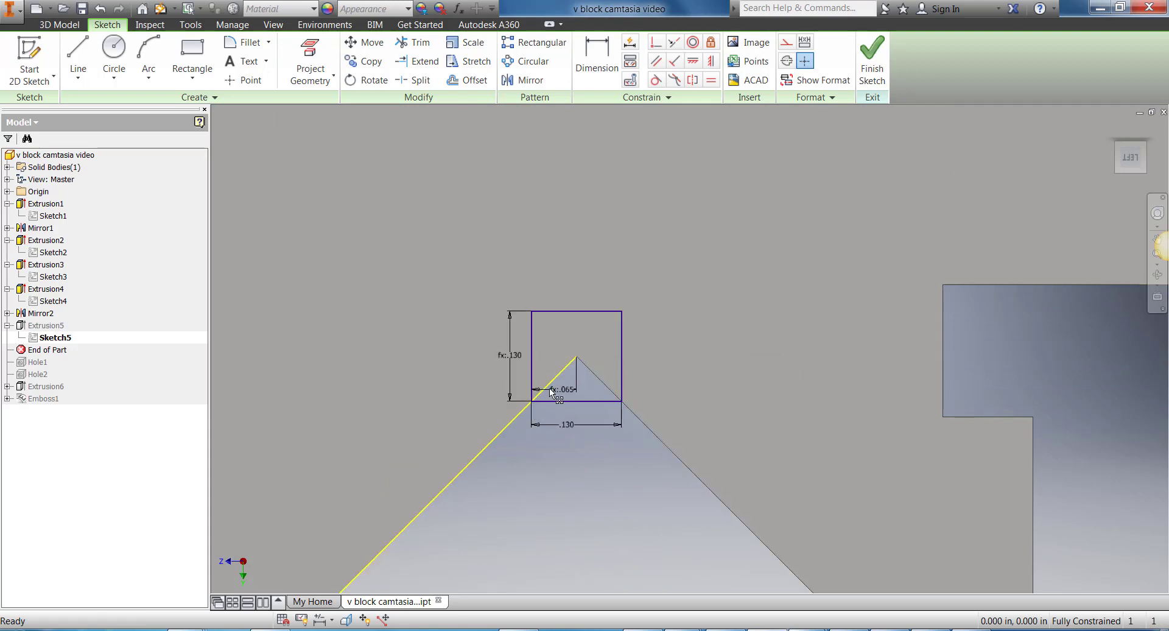
# Step: Review the formula of the dimension from the square's side to the V apex, and finish the sketch
pyautogui.scroll(3, 552, 393)
pyautogui.scroll(3, 554, 395)
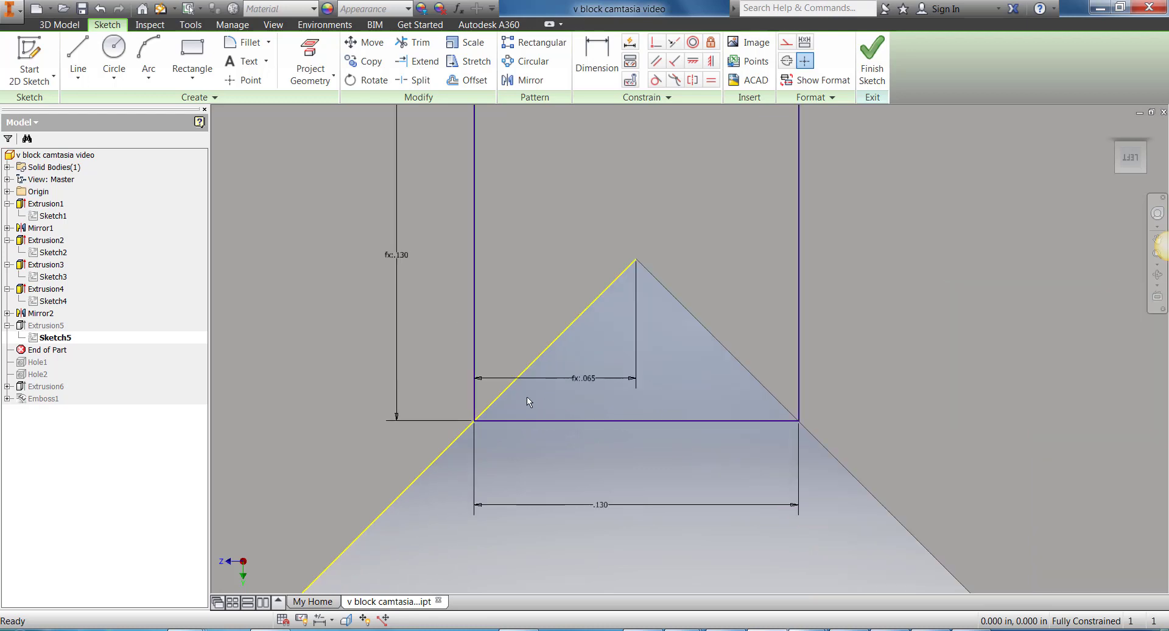
pyautogui.doubleClick(585, 382)
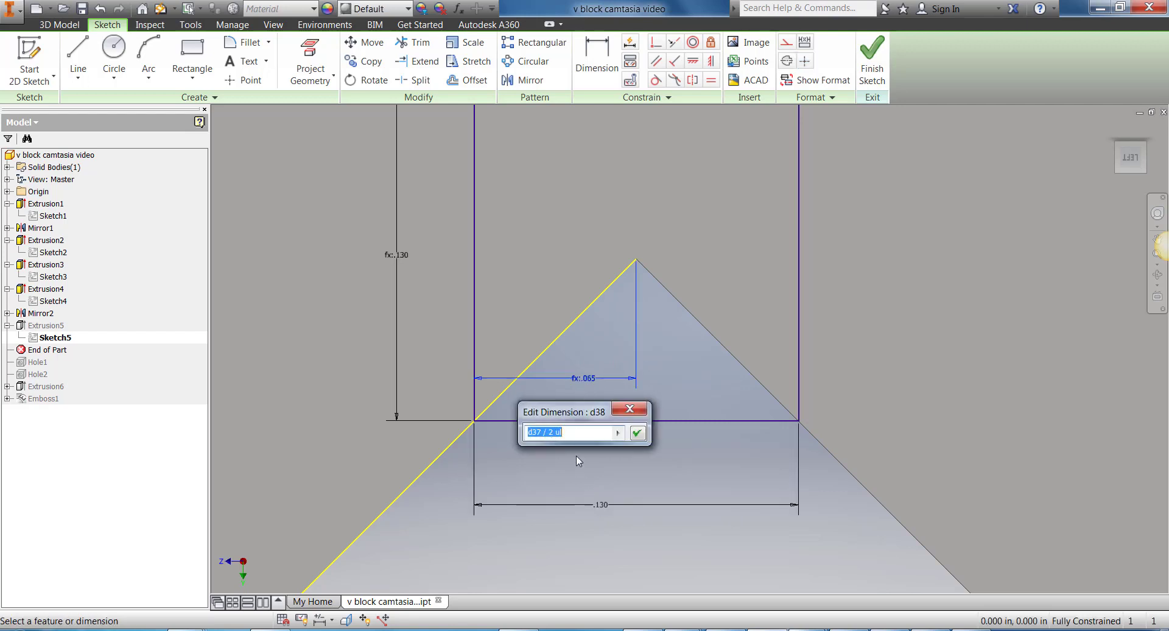
pyautogui.click(638, 433)
pyautogui.click(872, 61)
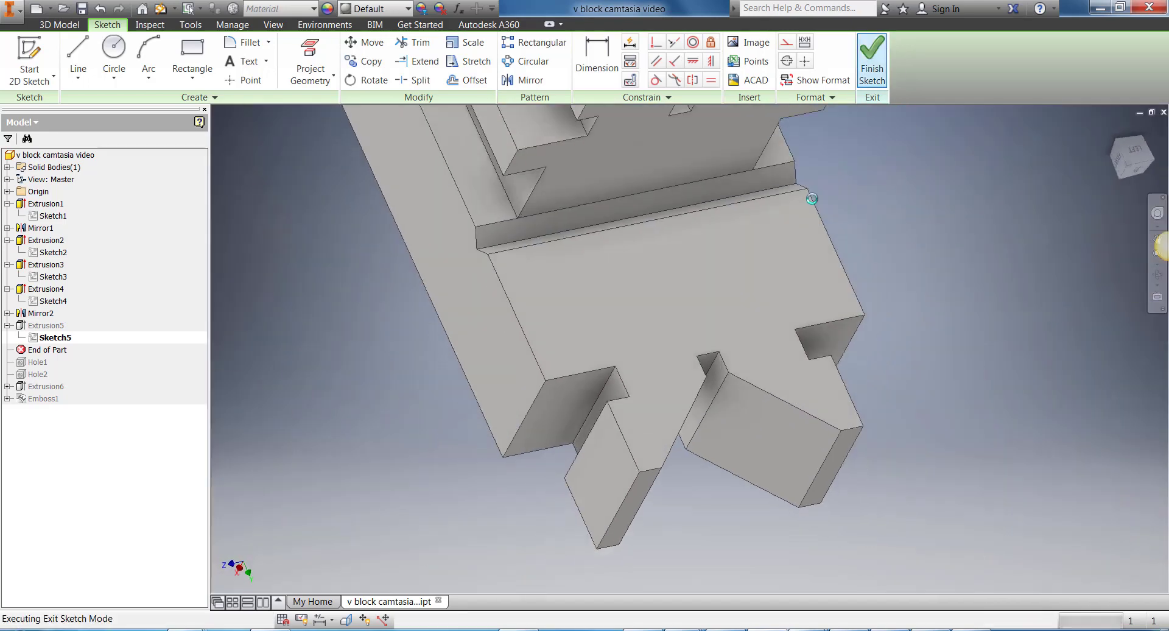
# Step: Move the End of Part marker below Hole1 and examine the threaded hole in the block's side groove
pyautogui.moveTo(53, 350); pyautogui.dragTo(56, 363)
pyautogui.scroll(3, 472, 342)
pyautogui.keyDown('shift'); pyautogui.moveTo(1123, 120); pyautogui.dragTo(1124, 119, button='middle'); pyautogui.keyUp('shift')
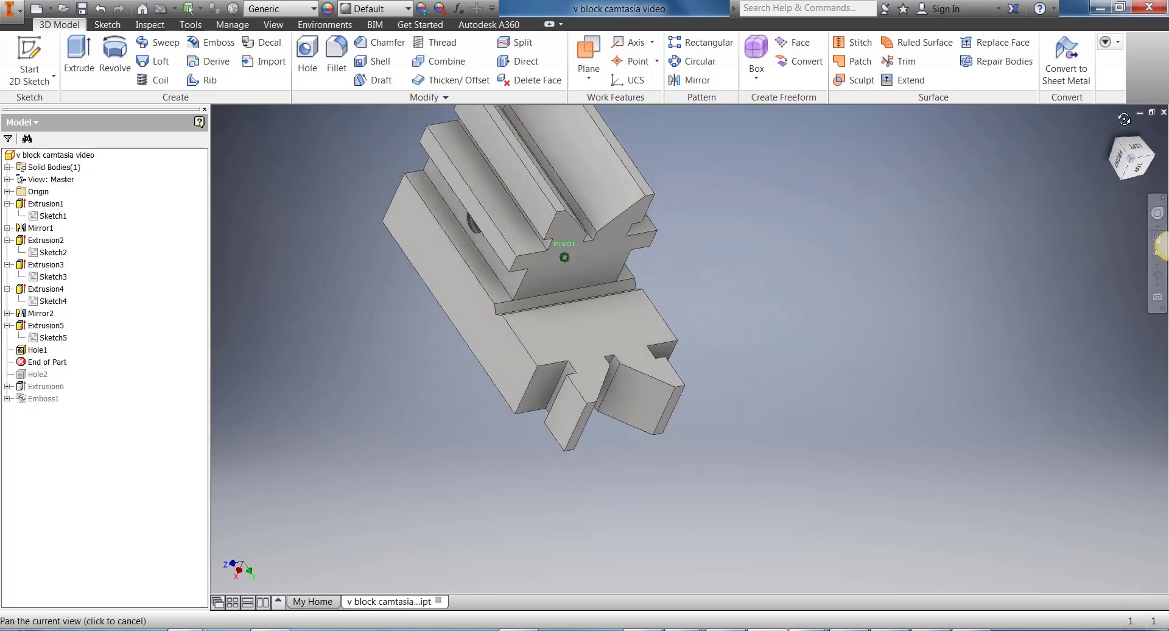
pyautogui.moveTo(1124, 118); pyautogui.dragTo(1155, 131)
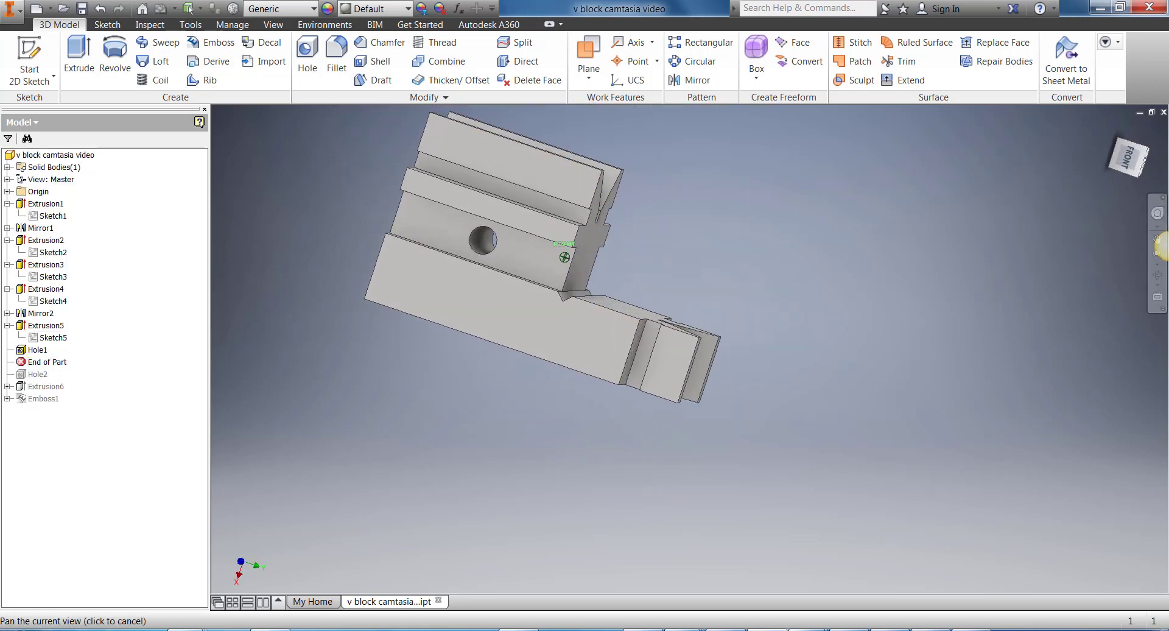
pyautogui.scroll(-4, 481, 262)
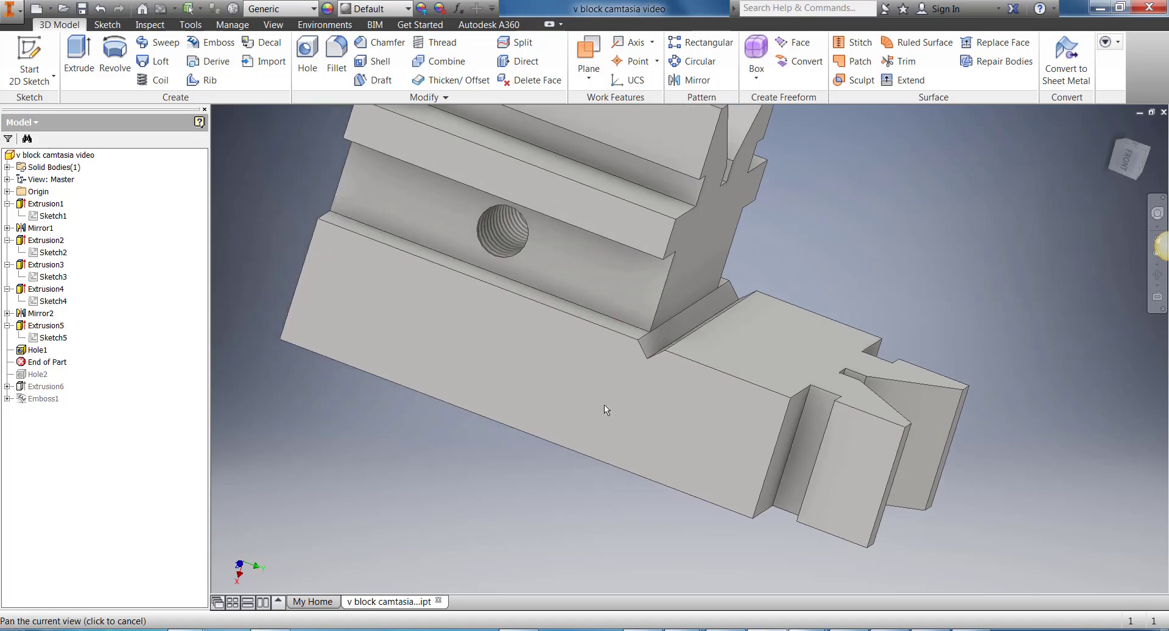
pyautogui.moveTo(604, 406); pyautogui.dragTo(630, 408, button='middle')
# Step: Check the hole callouts on the V-block drawing in Windows Photo Viewer, then return to Inventor and open Hole1 for editing
pyautogui.click(871, 629)
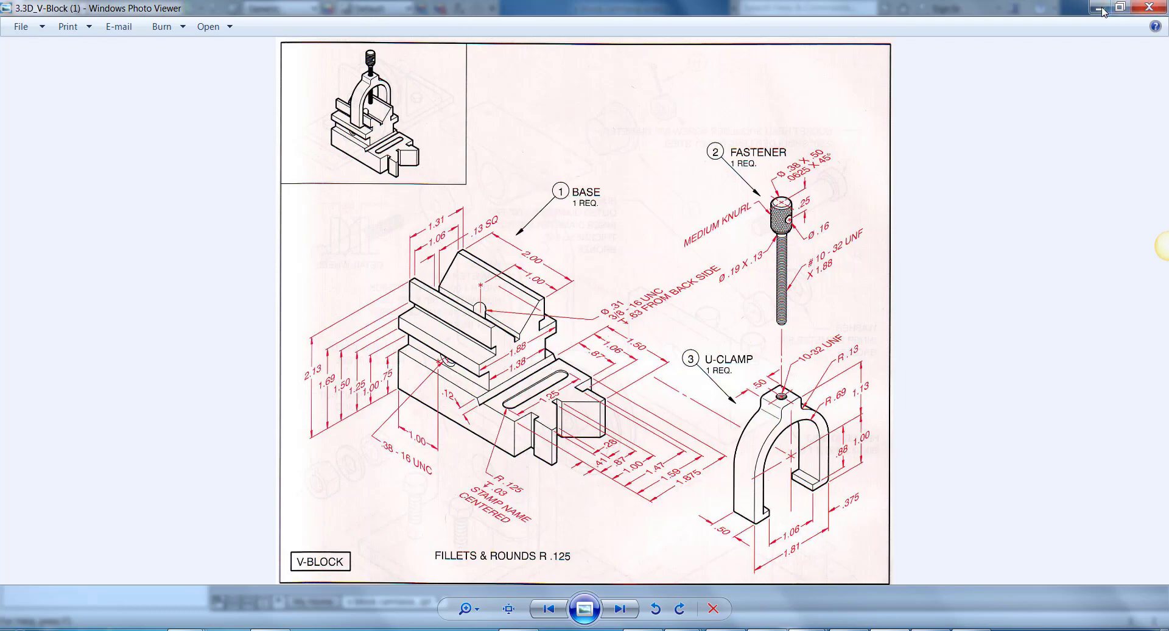
pyautogui.click(769, 629)
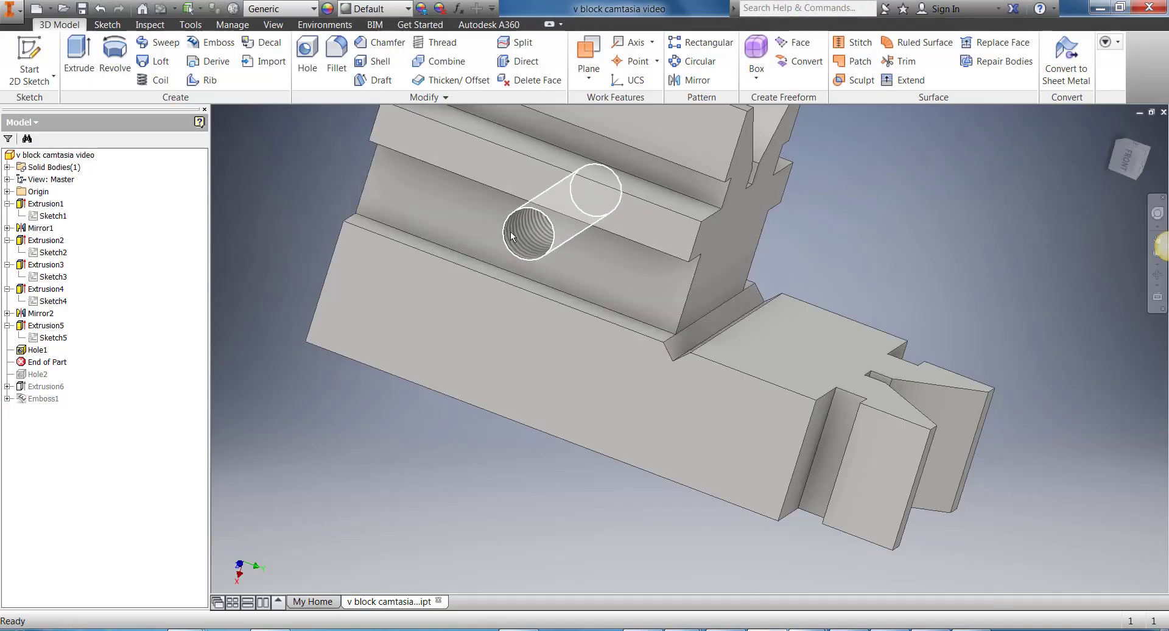
pyautogui.rightClick(35, 350)
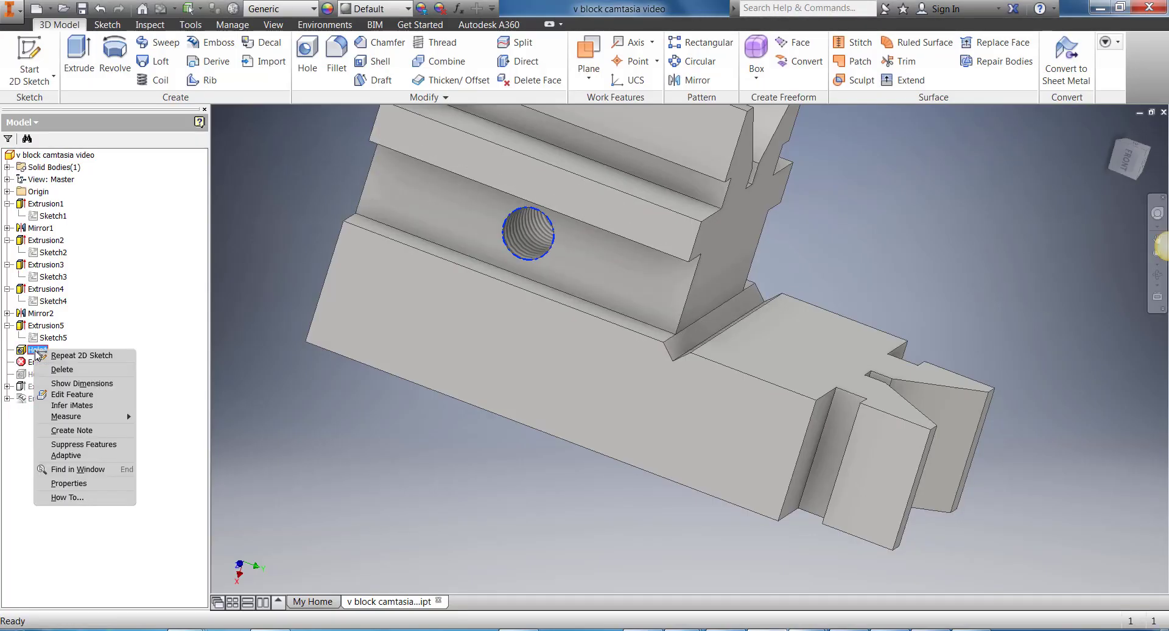
pyautogui.click(72, 395)
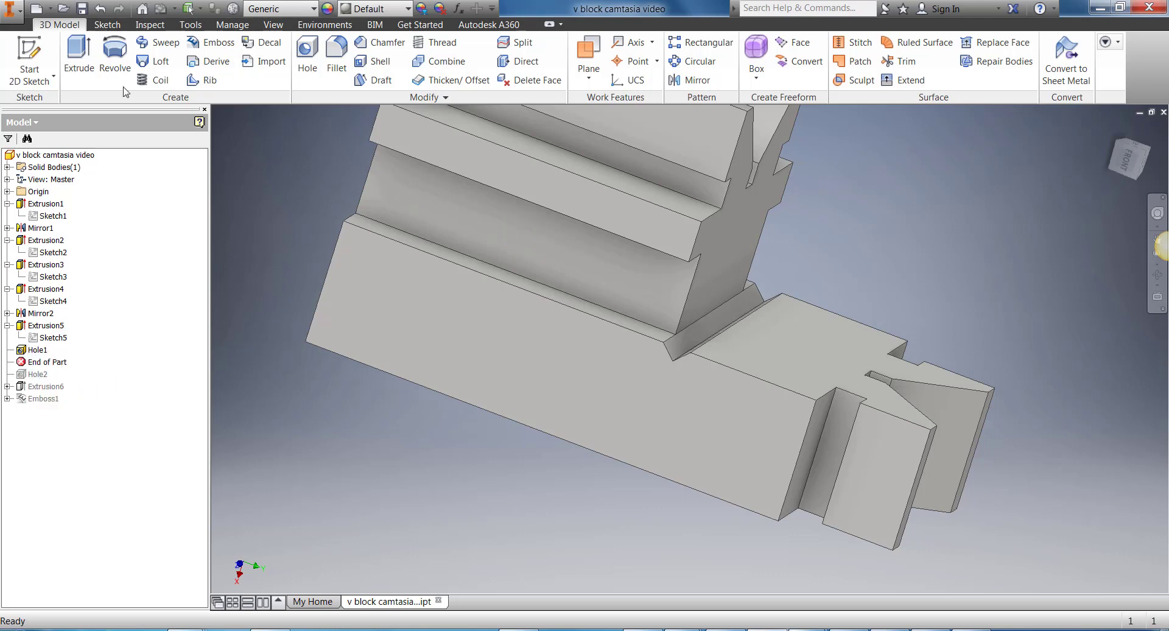